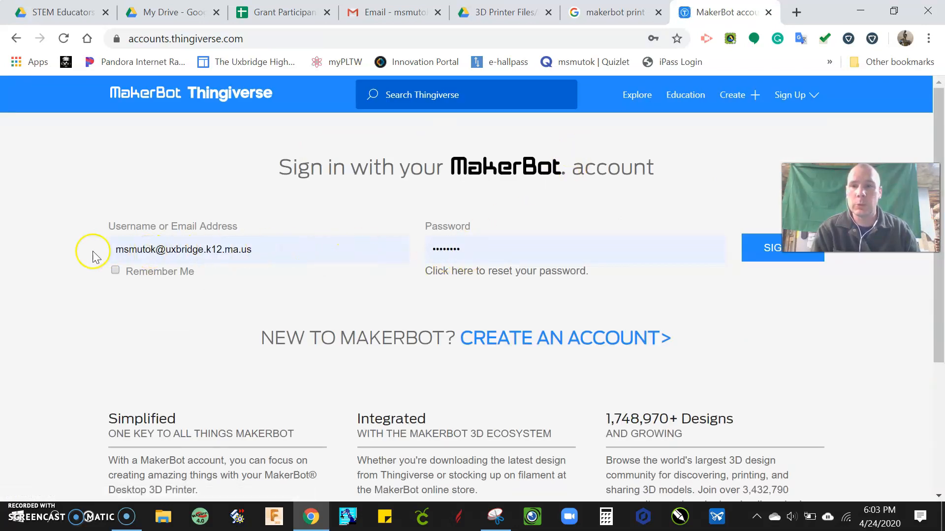
Sign in to Thingiverse with the filled-in account credentials and search the site for "covid"
left_click(762, 267)
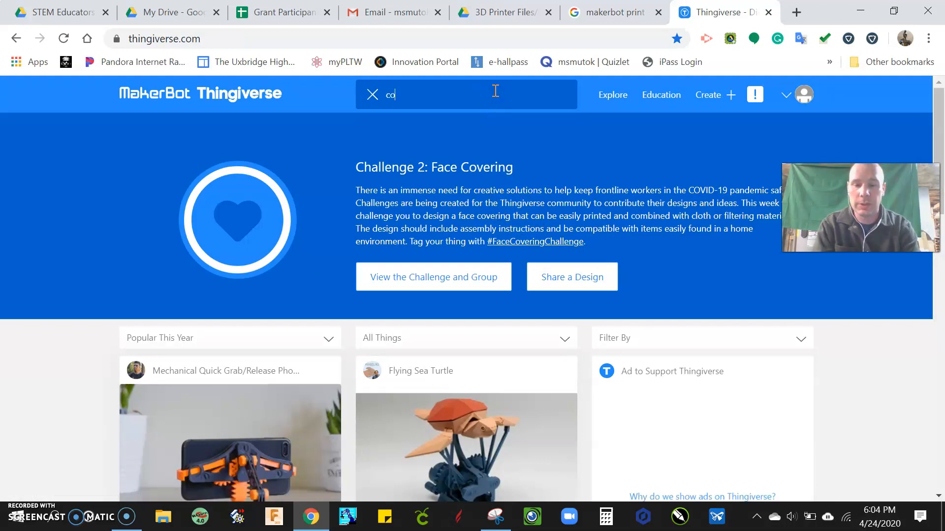
type("v")
key("Return")
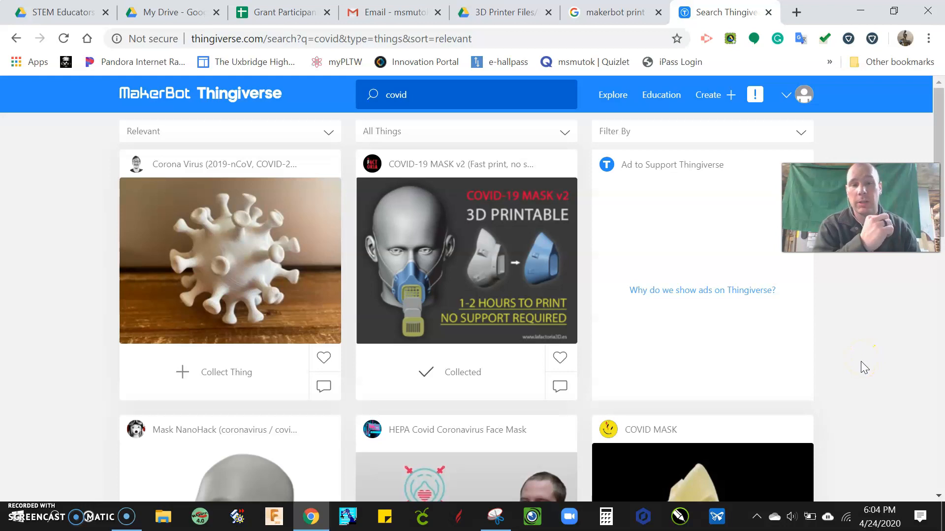
Browse the covid search results and open the Covid-19 Tool design that shows a door-handle and button-pushing hook
scroll(862, 364, "down", 4)
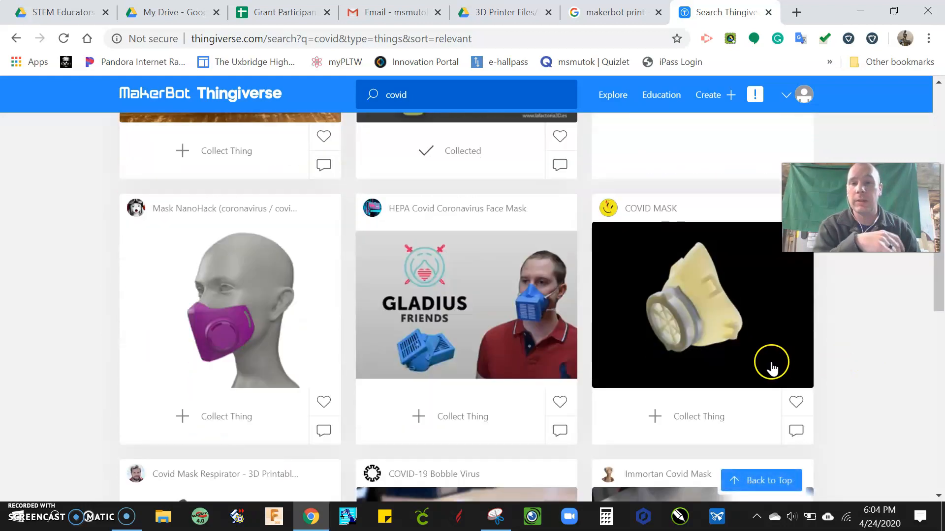
scroll(771, 368, "down", 6)
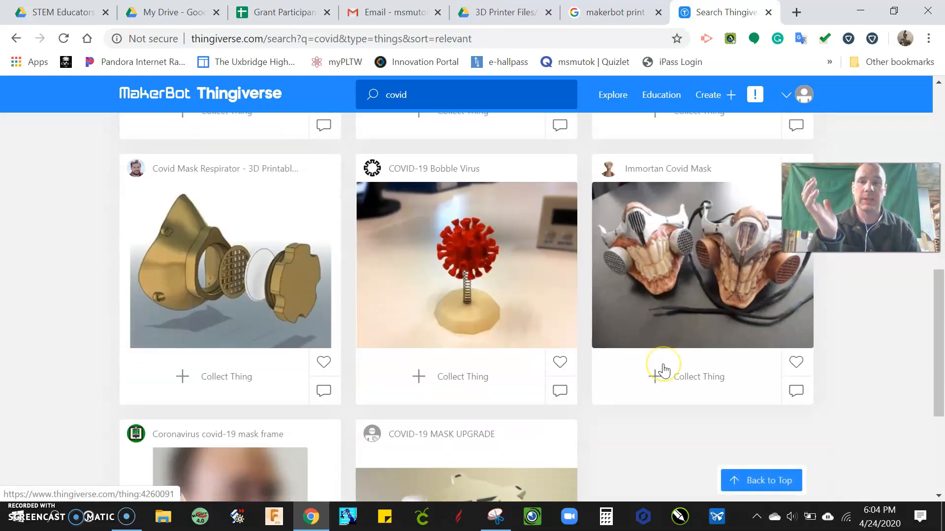
scroll(663, 369, "down", 6)
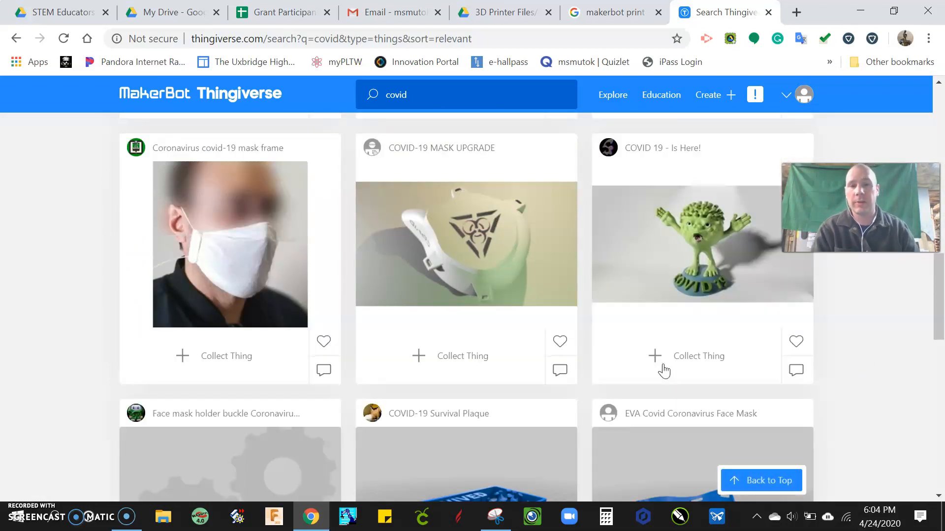
scroll(663, 369, "down", 5)
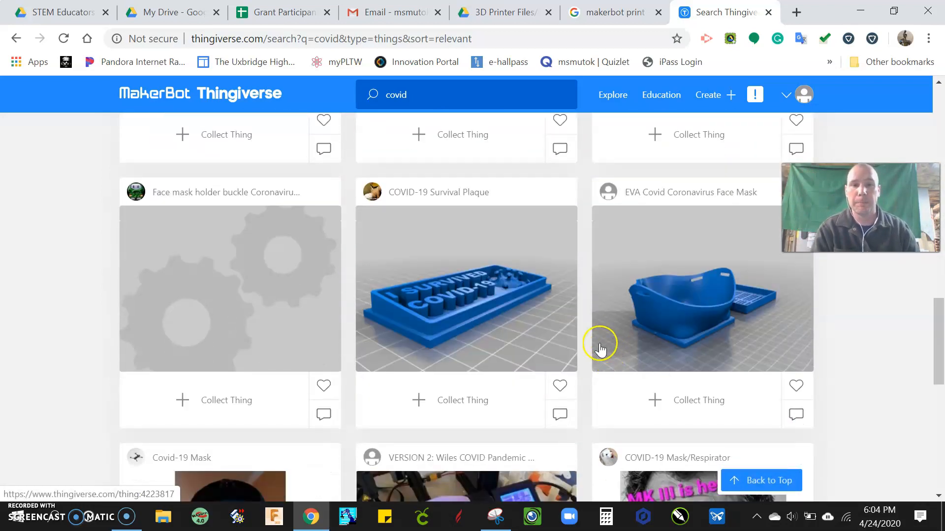
scroll(476, 333, "down", 7)
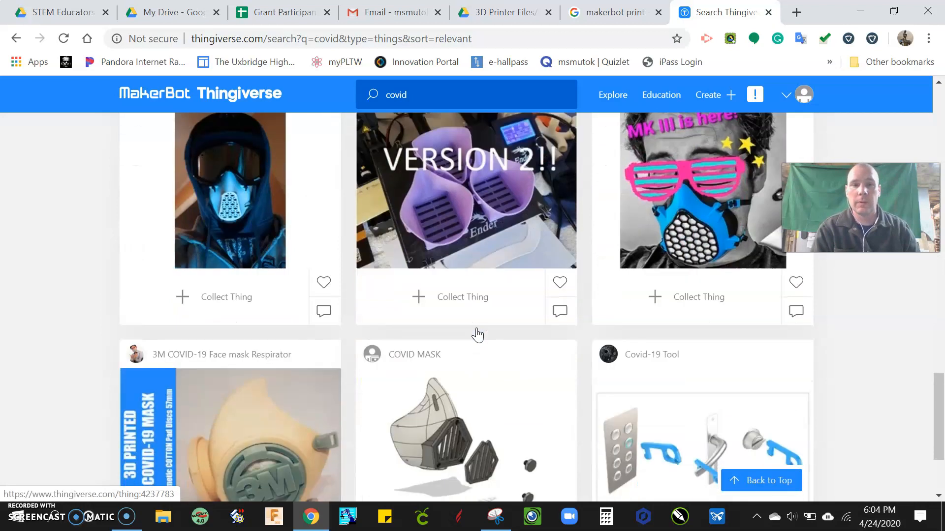
scroll(476, 334, "down", 6)
scroll(618, 299, "up", 2)
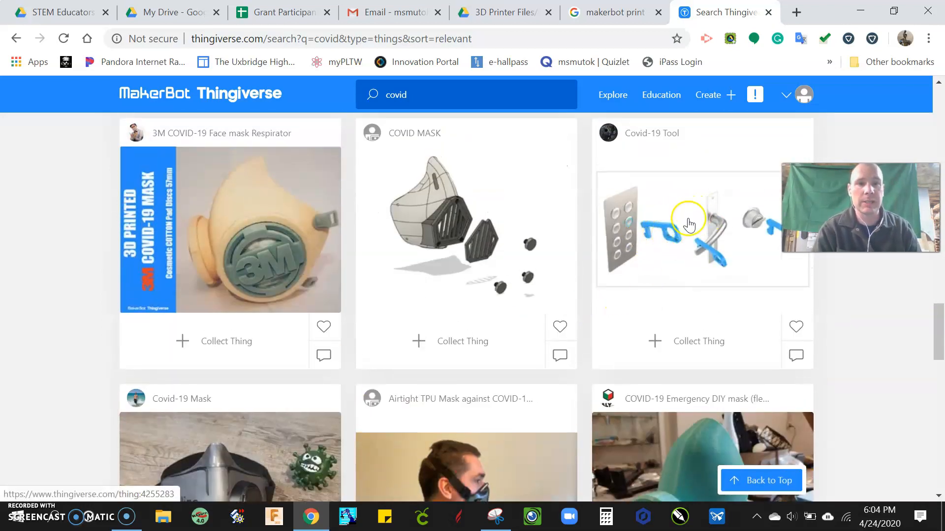
left_click(688, 224)
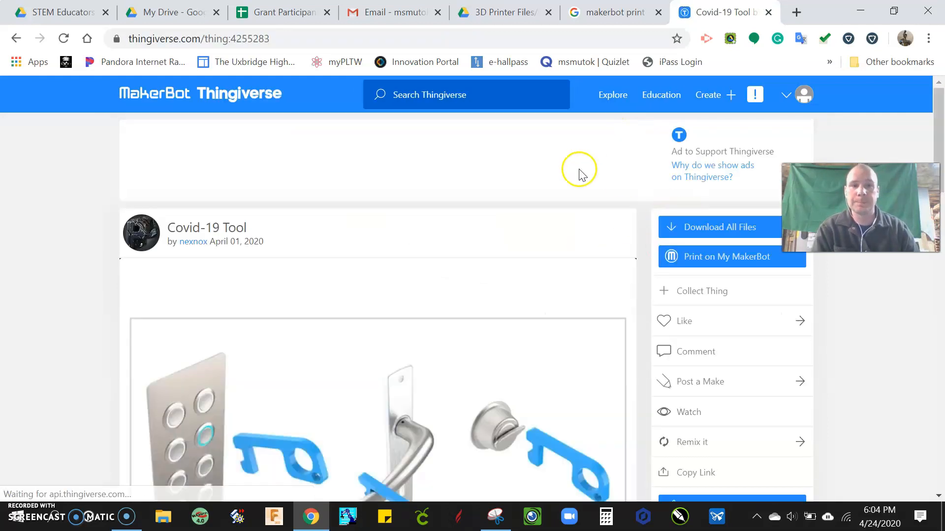
Look over the Covid-19 Tool page and download Covid_Tool.stl from its thing files
scroll(578, 185, "down", 3)
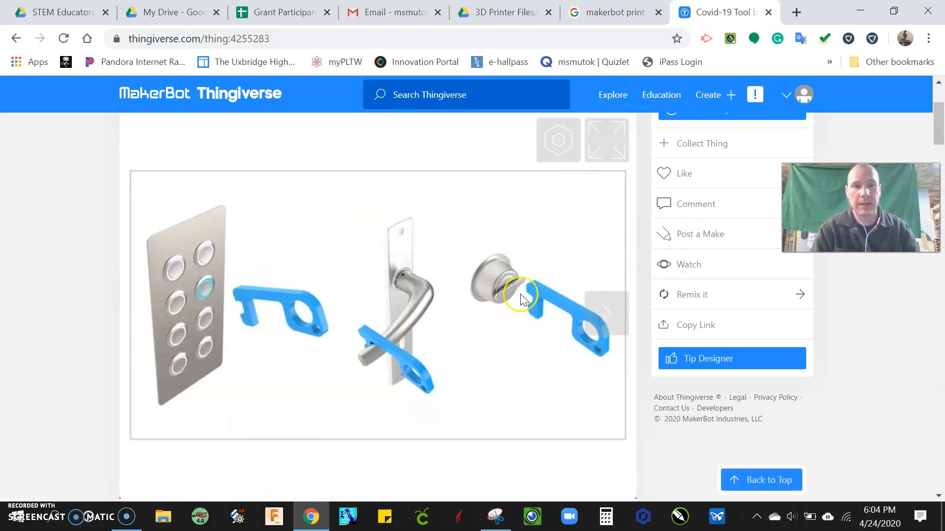
scroll(519, 298, "down", 2)
scroll(520, 300, "down", 3)
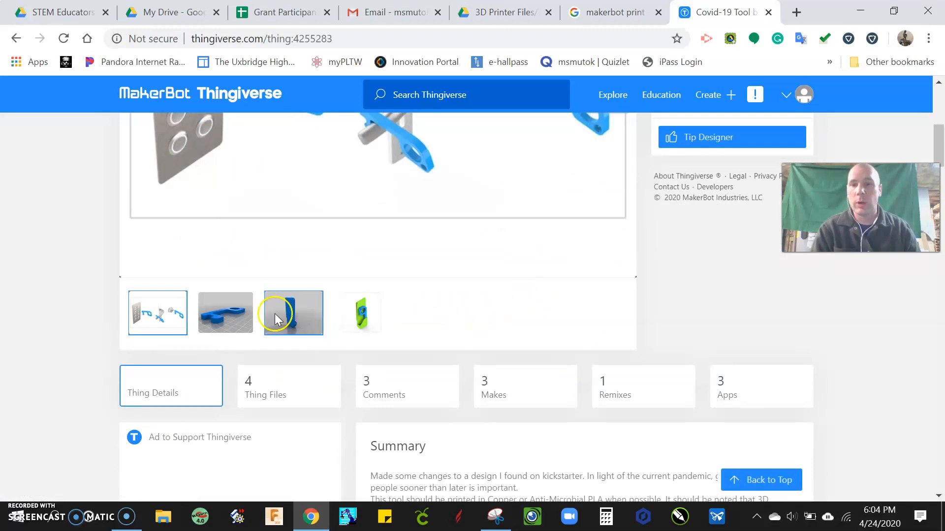
scroll(555, 314, "down", 2)
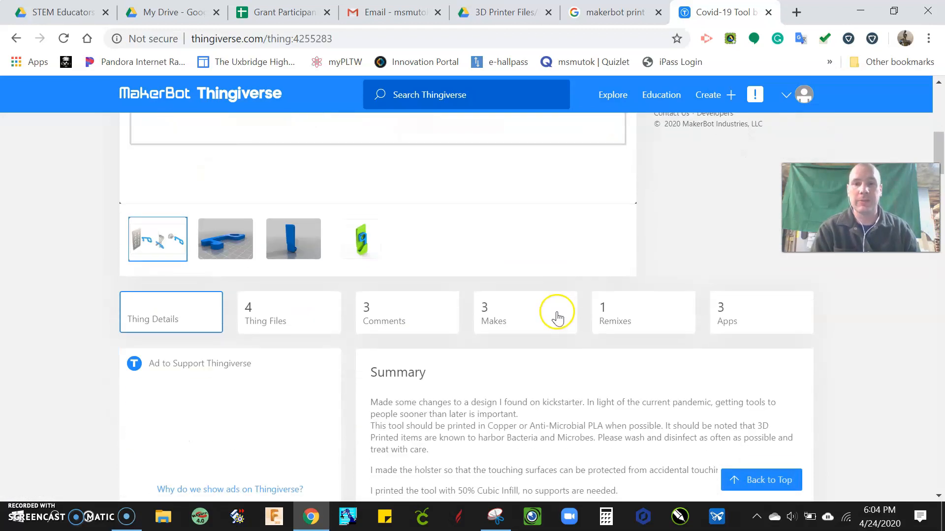
scroll(556, 316, "up", 5)
scroll(558, 317, "up", 2)
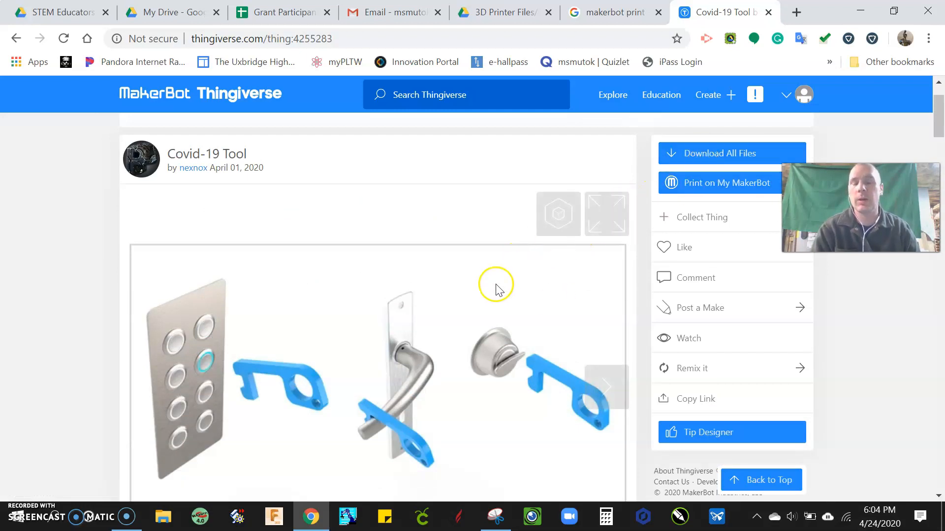
scroll(495, 280, "down", 7)
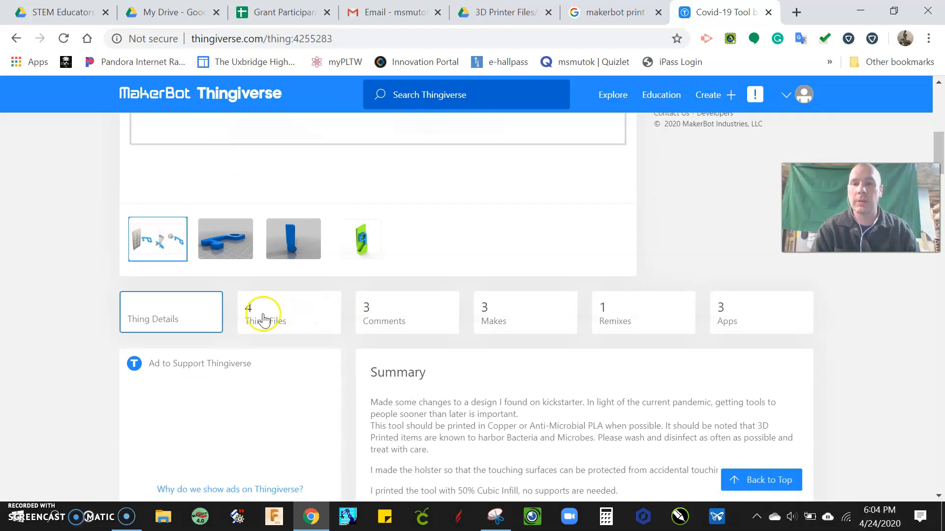
left_click(278, 322)
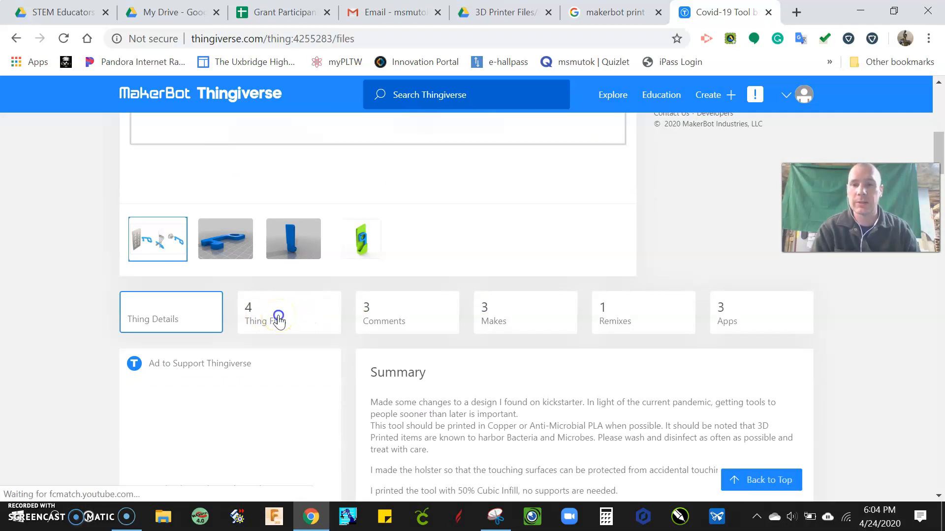
scroll(279, 321, "down", 3)
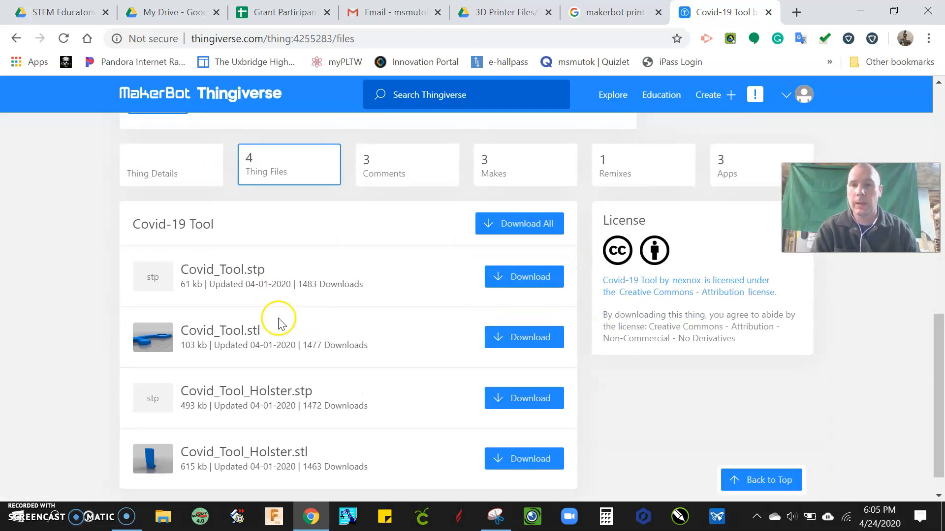
scroll(278, 322, "down", 1)
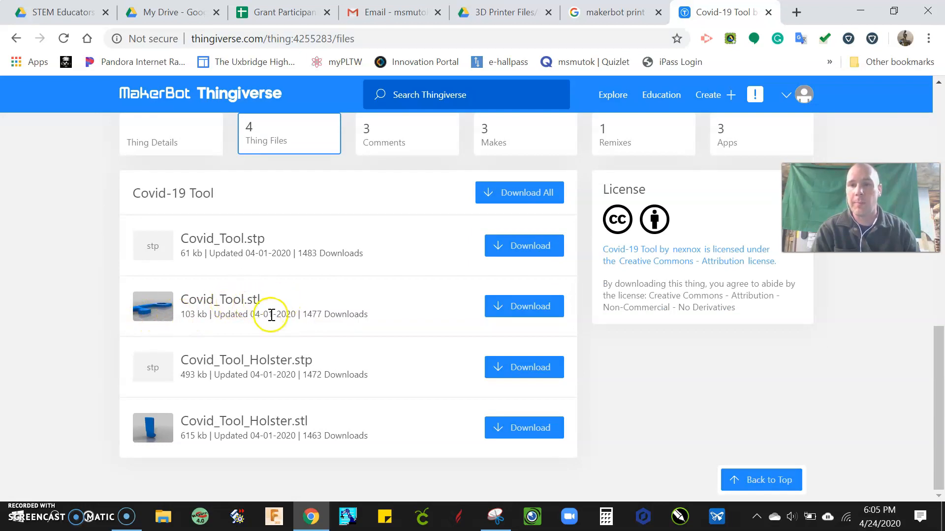
left_click(489, 310)
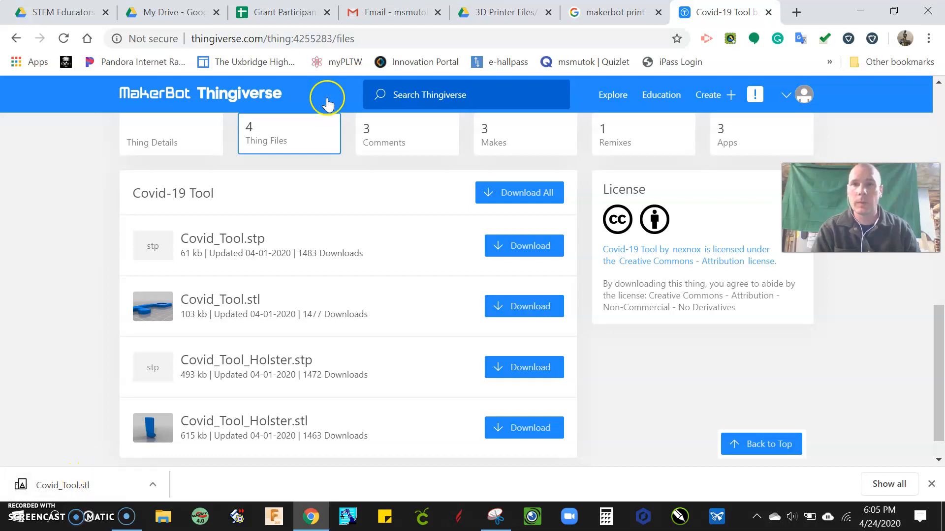
Open the MakerBot Print download page from the Google results and review its platform choices, keeping Windows 7, 10 (64-bit)
left_click(488, 14)
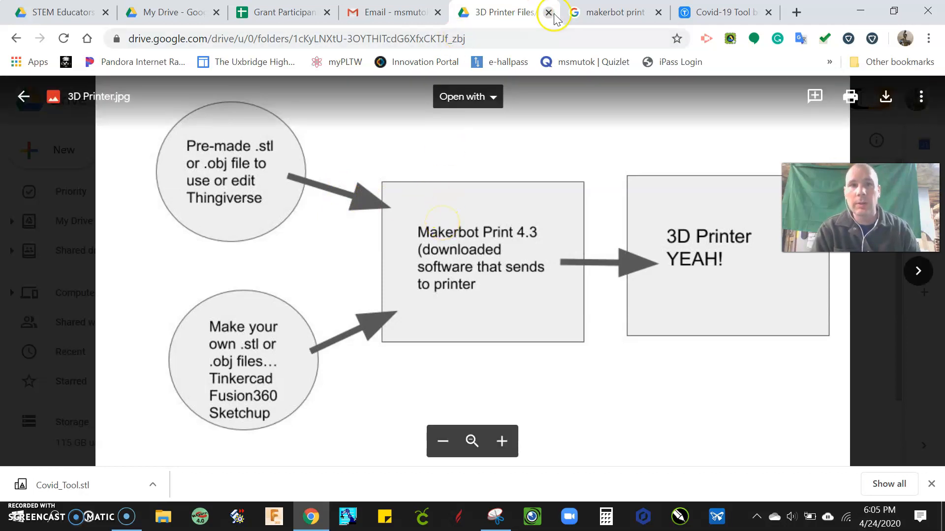
left_click(621, 14)
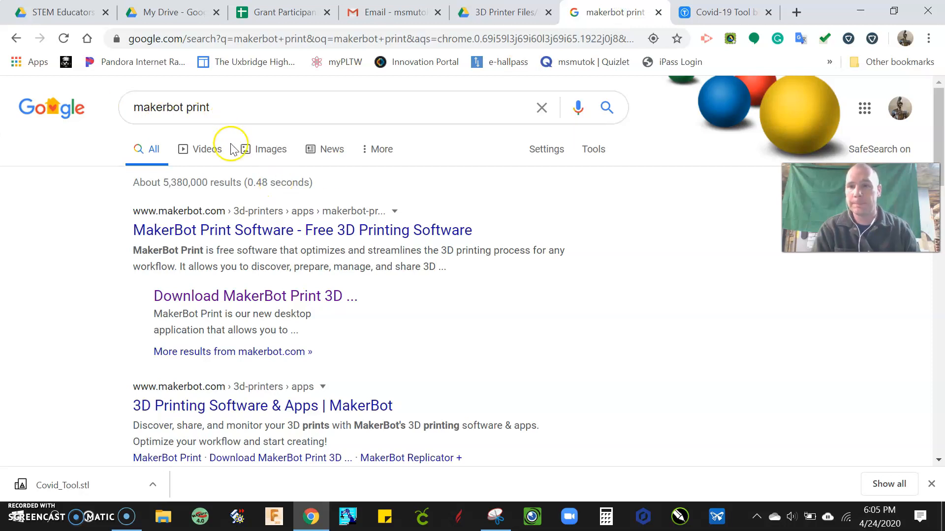
left_click(210, 298)
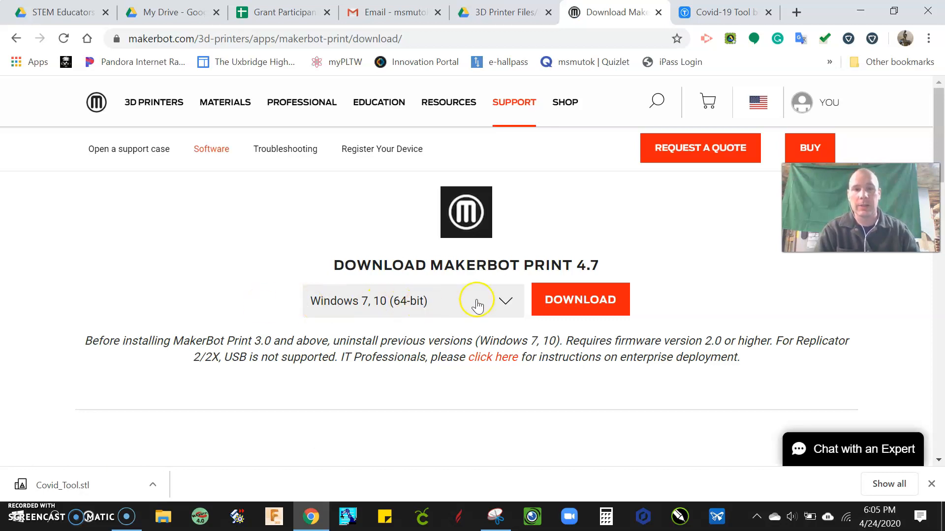
left_click(508, 305)
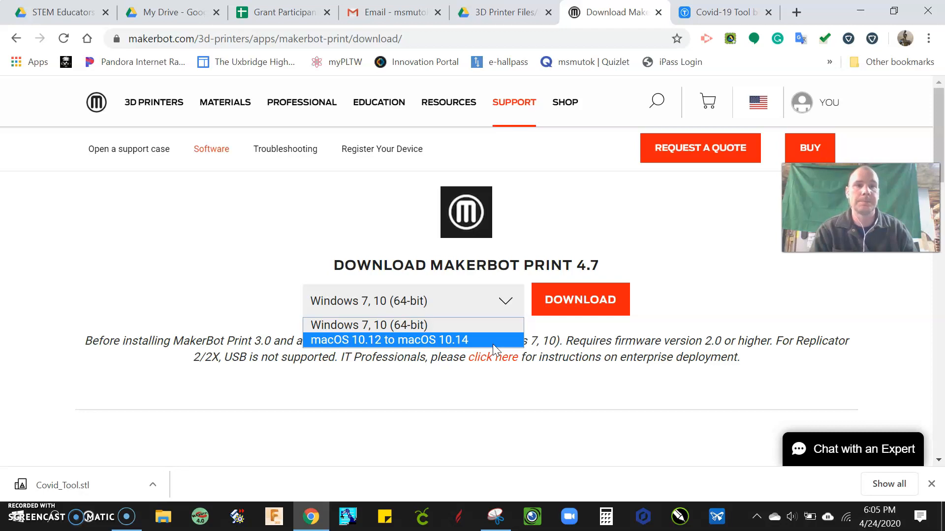
left_click(437, 302)
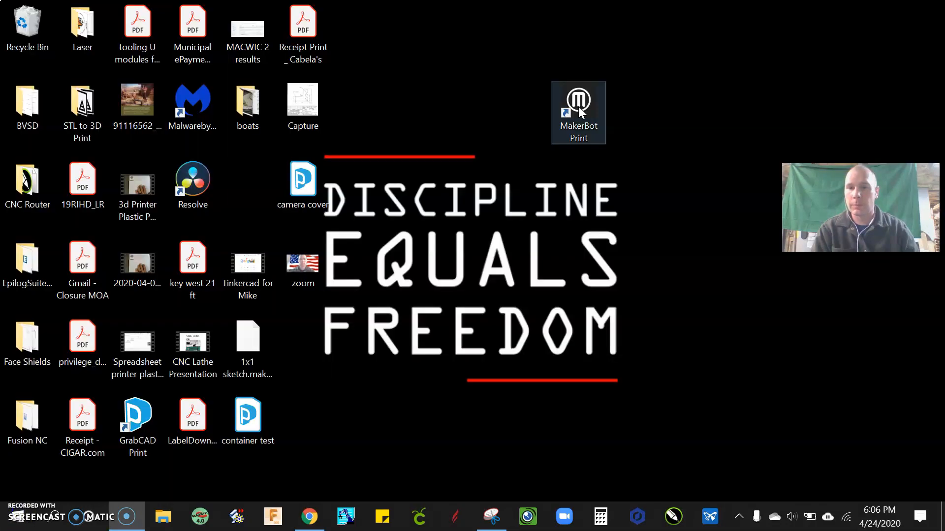
Switch to MakerBot Print by launching it from its desktop shortcut
left_click(509, 157)
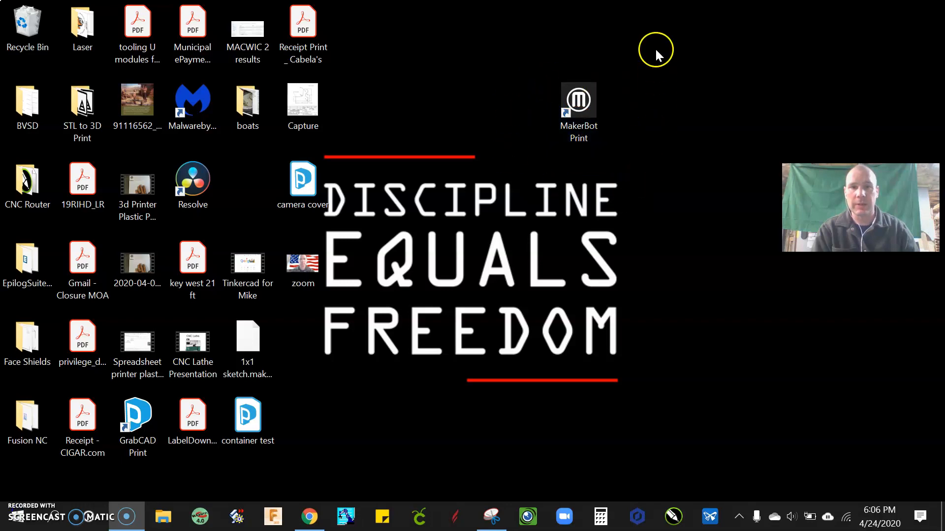
double_click(587, 104)
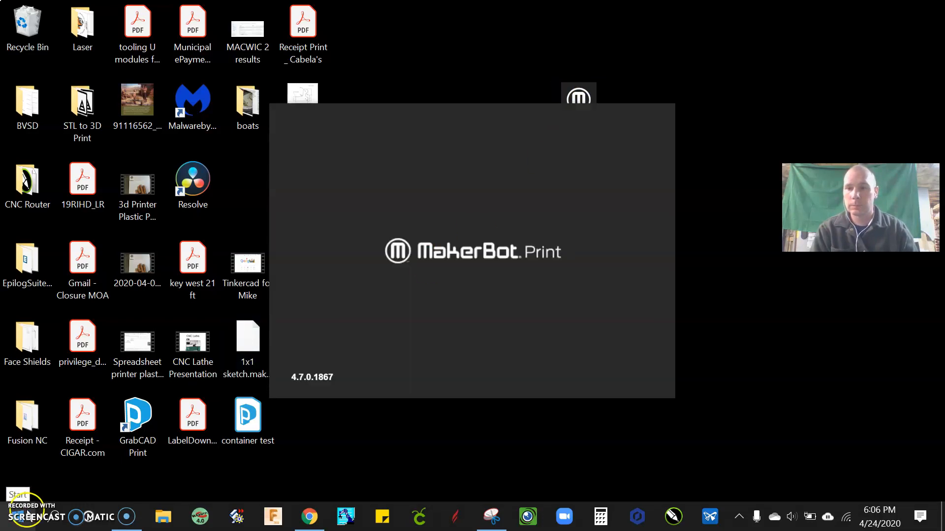
mouse_move(116, 525)
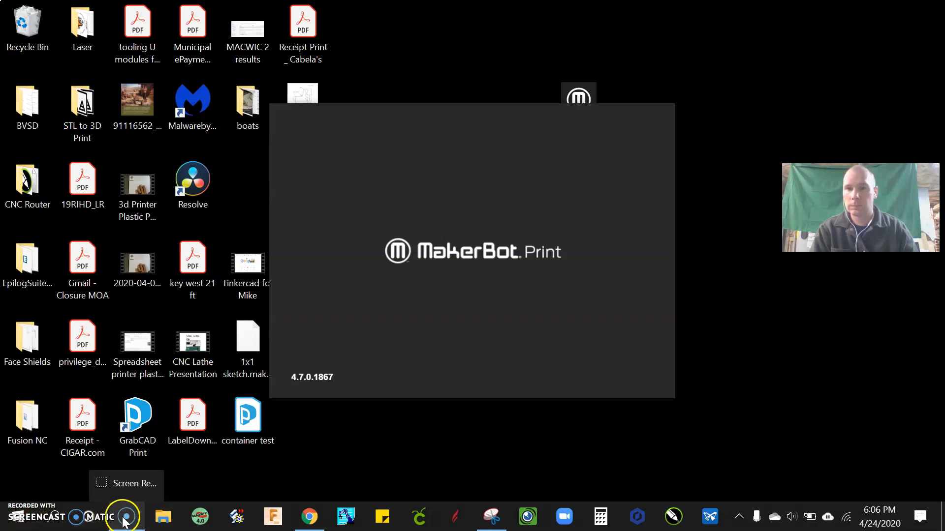
left_click(132, 523)
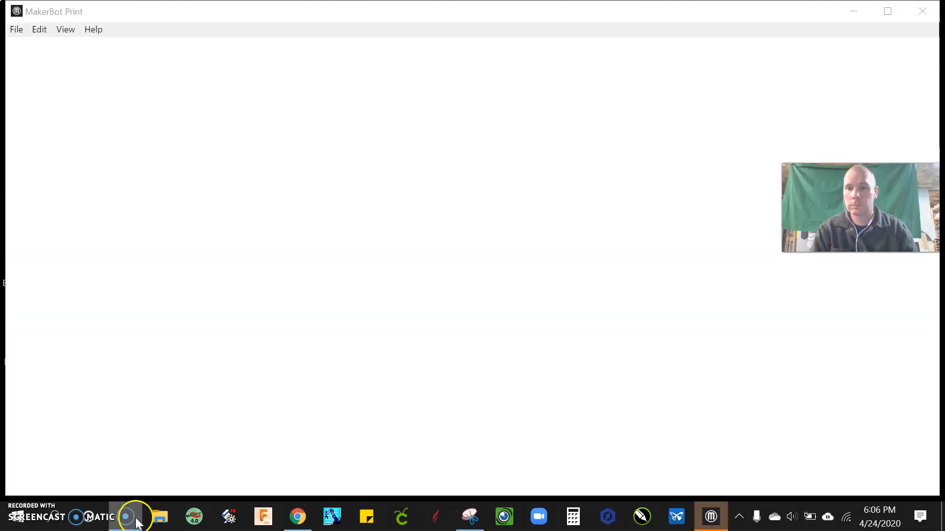
mouse_move(136, 519)
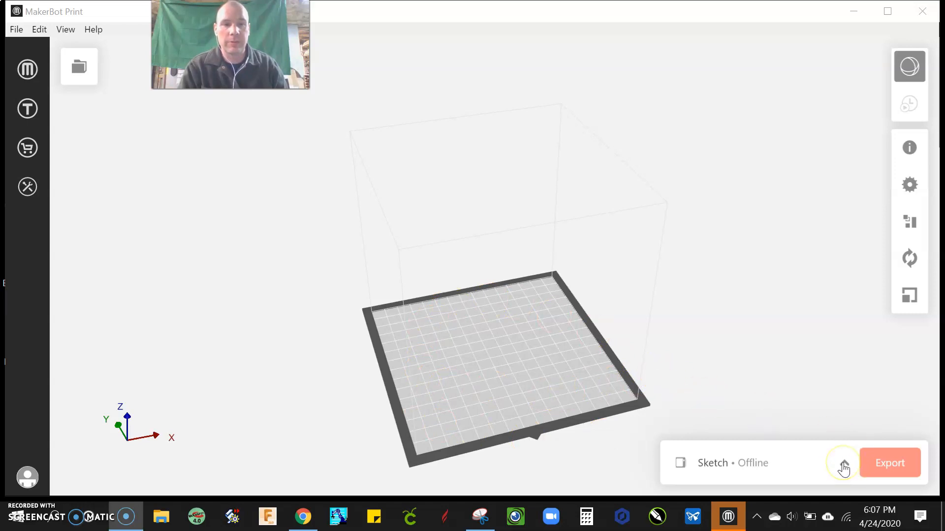
Add an unconnected Sketch printer for exporting files and close the printer list
left_click(843, 467)
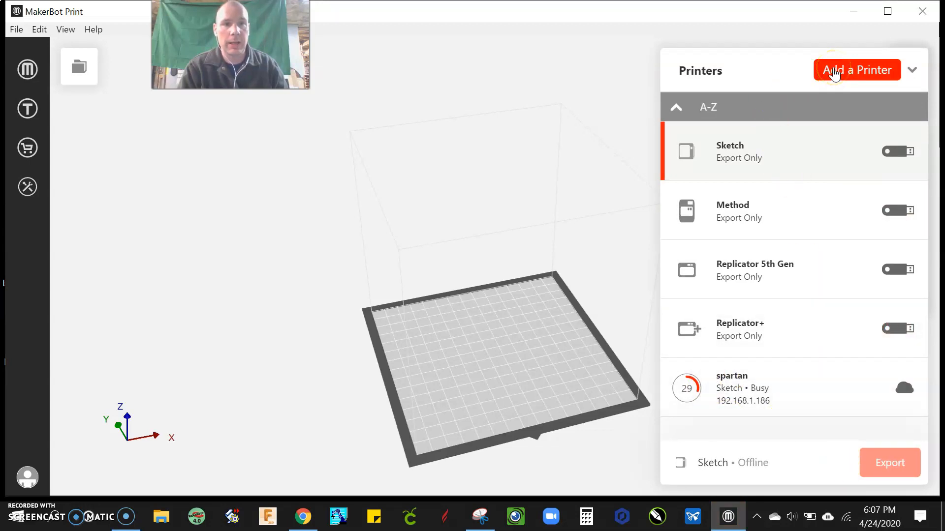
left_click(834, 70)
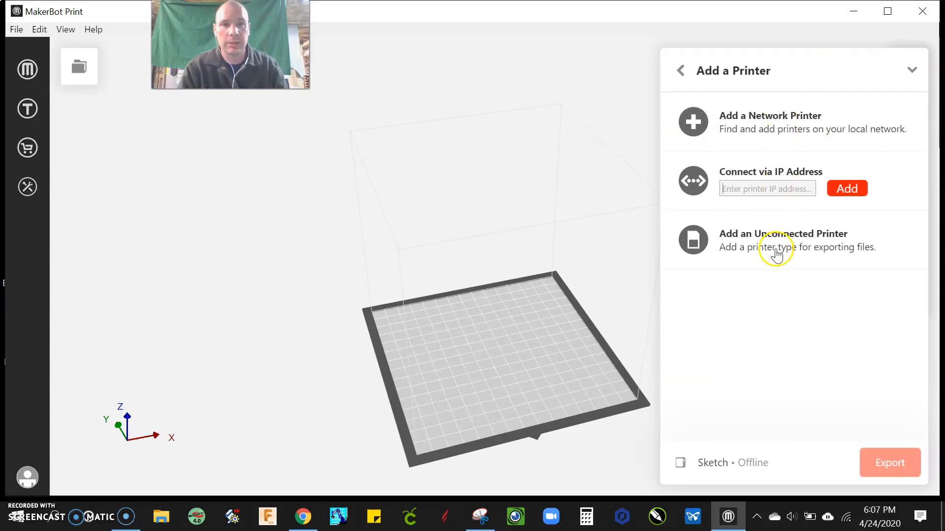
left_click(777, 241)
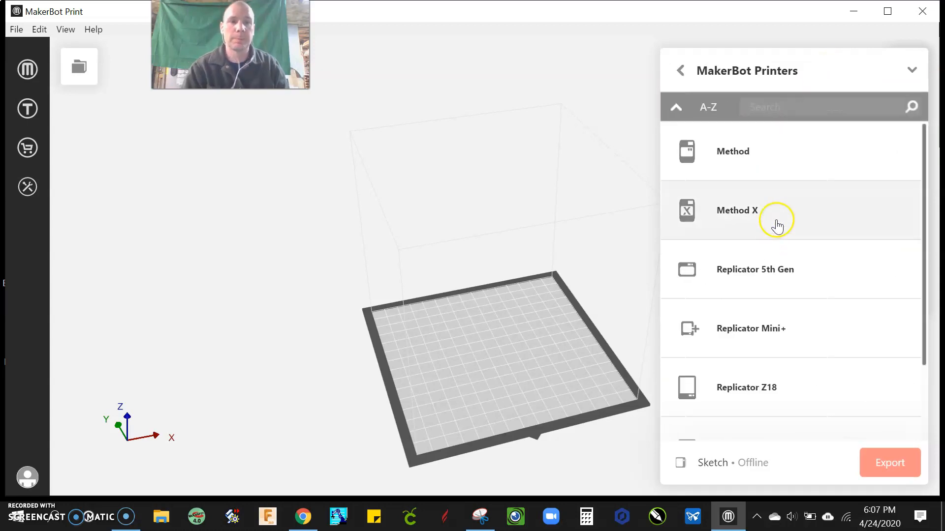
scroll(775, 294, "down", 2)
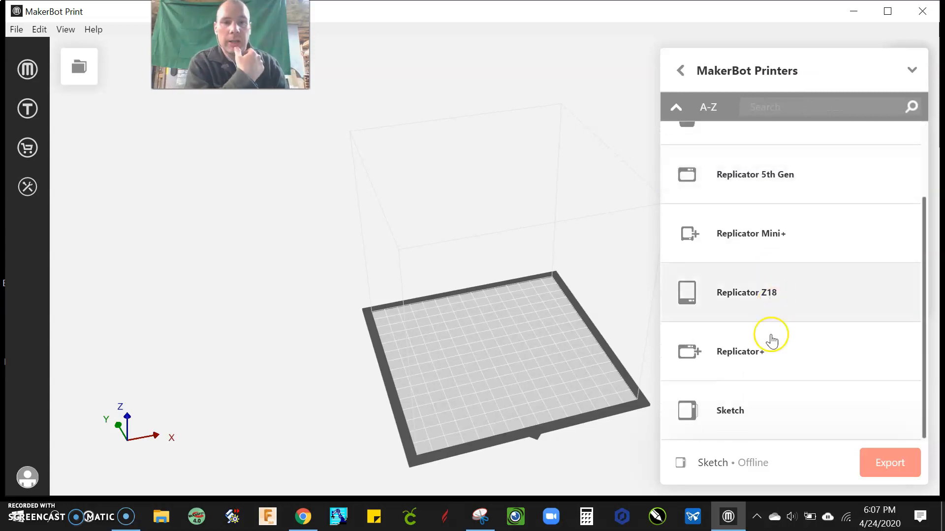
left_click(729, 412)
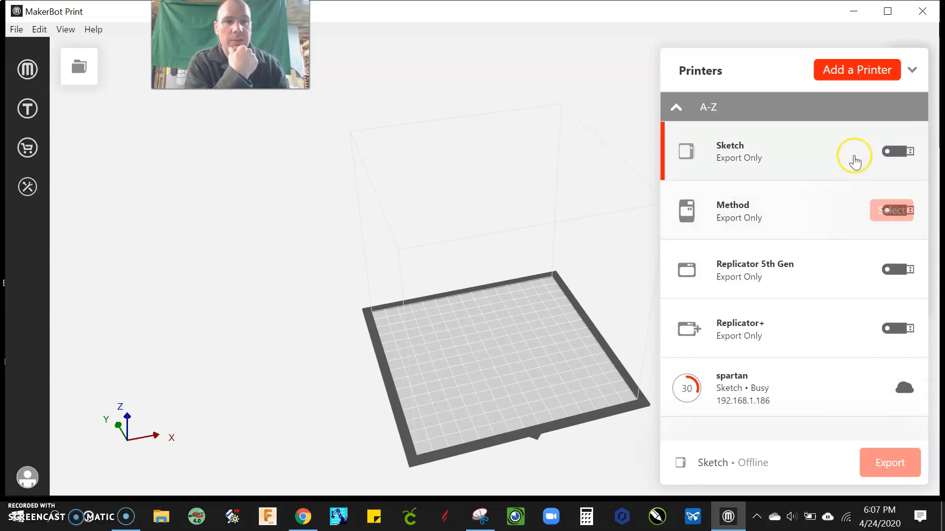
left_click(630, 115)
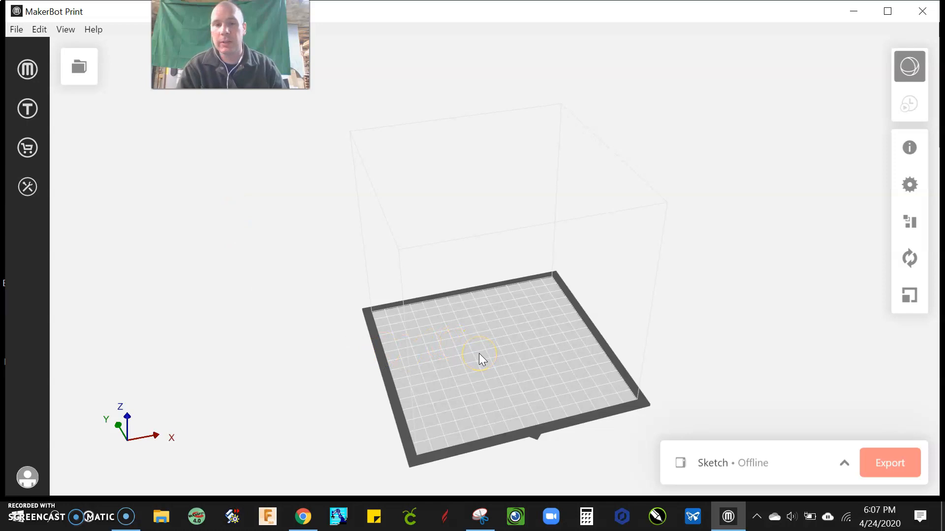
mouse_move(481, 359)
right_mouse_down()
mouse_move(443, 347)
mouse_move(470, 369)
mouse_move(497, 359)
mouse_move(478, 356)
right_mouse_up()
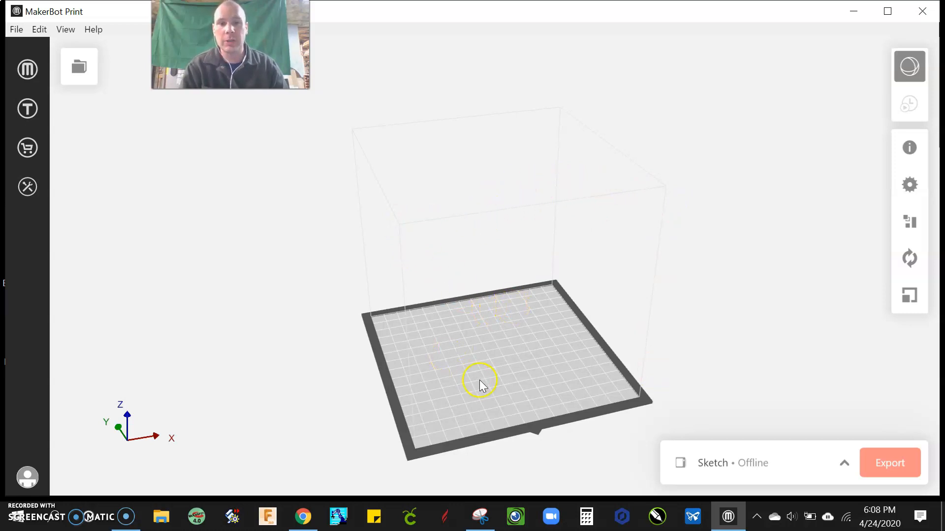
Add Covid_Tool.stl from the Downloads folder to the project's build plate
scroll(480, 381, "up", 3)
scroll(480, 383, "down", 3)
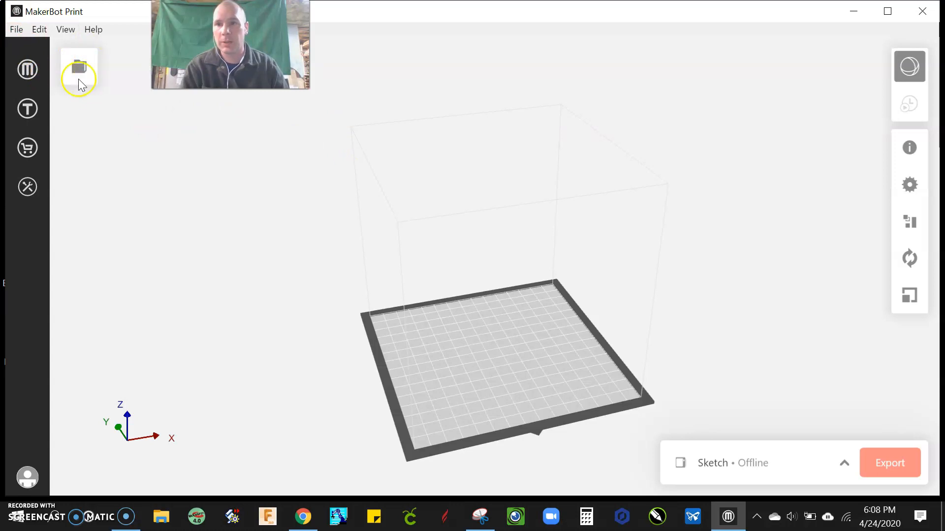
left_click(79, 67)
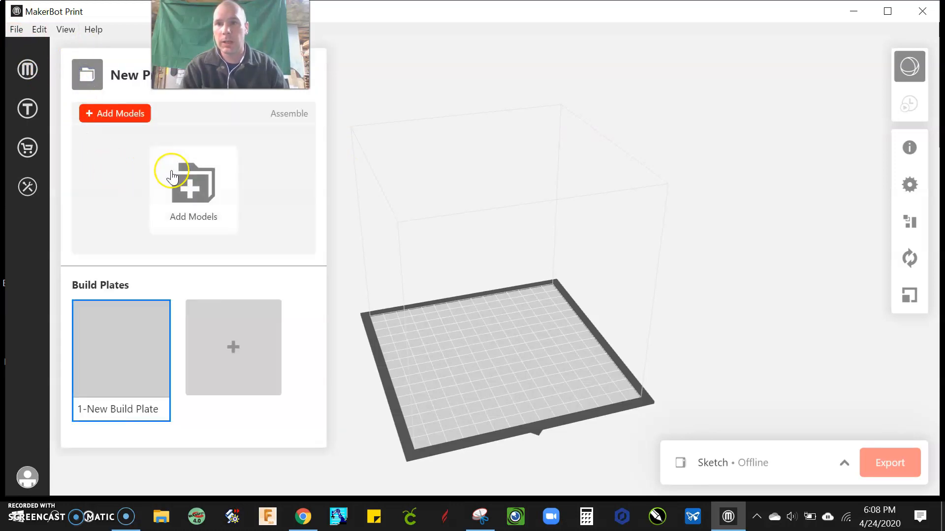
left_click(172, 188)
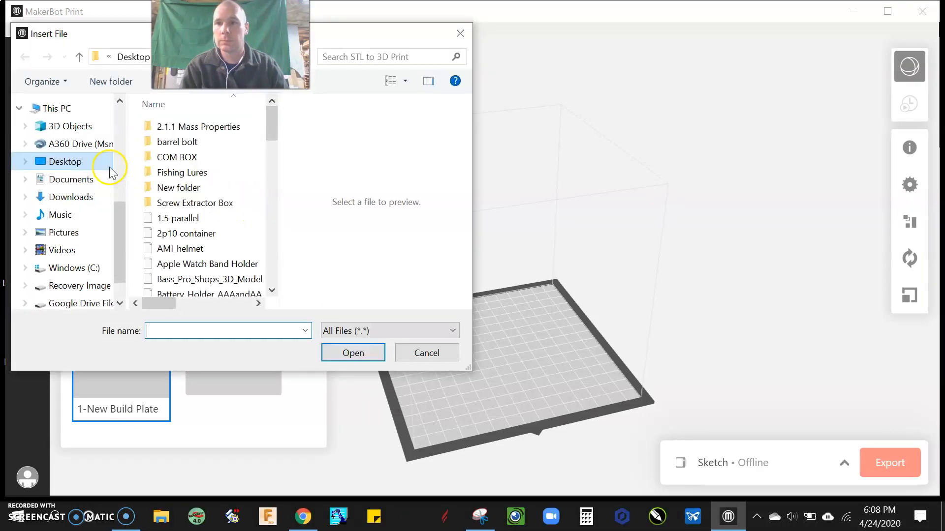
left_click(76, 199)
double_click(175, 149)
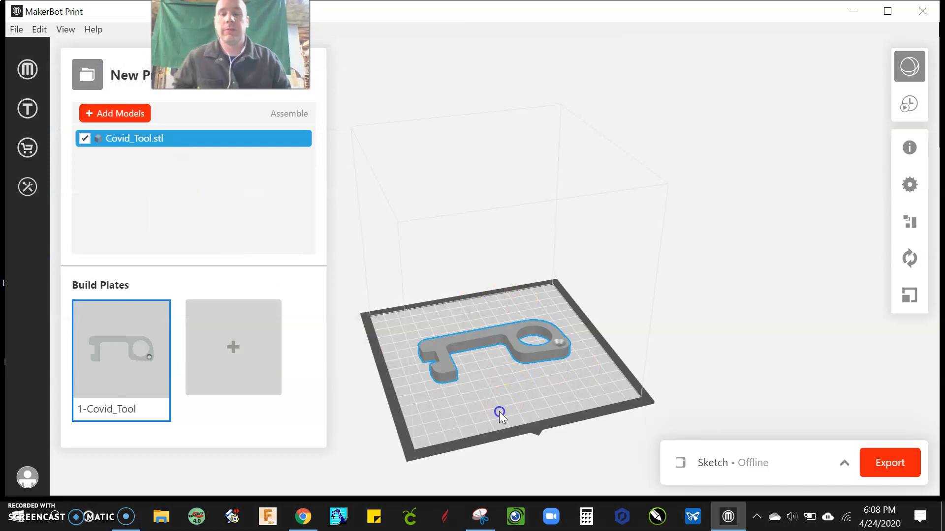
Review the unit choices in the model info for Covid_Tool and select mm
scroll(500, 357, "up", 2)
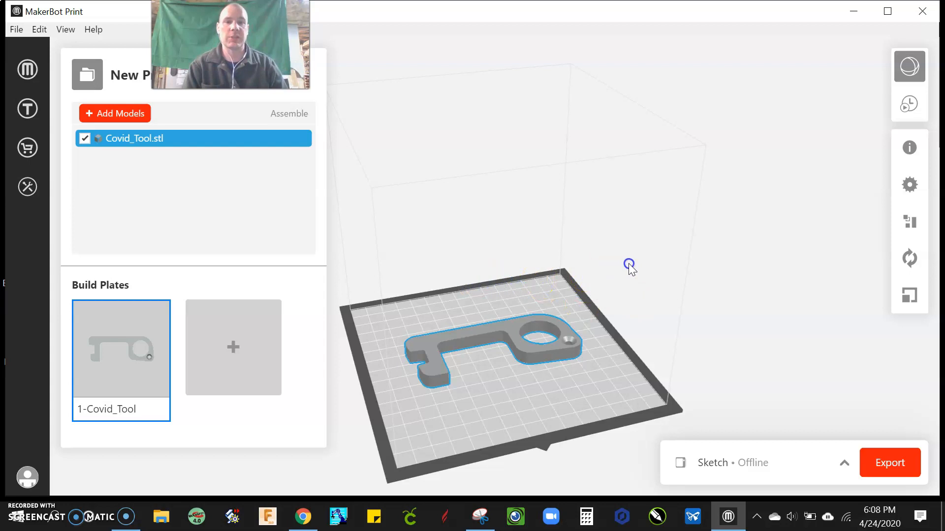
right_click_drag(628, 264, 681, 277)
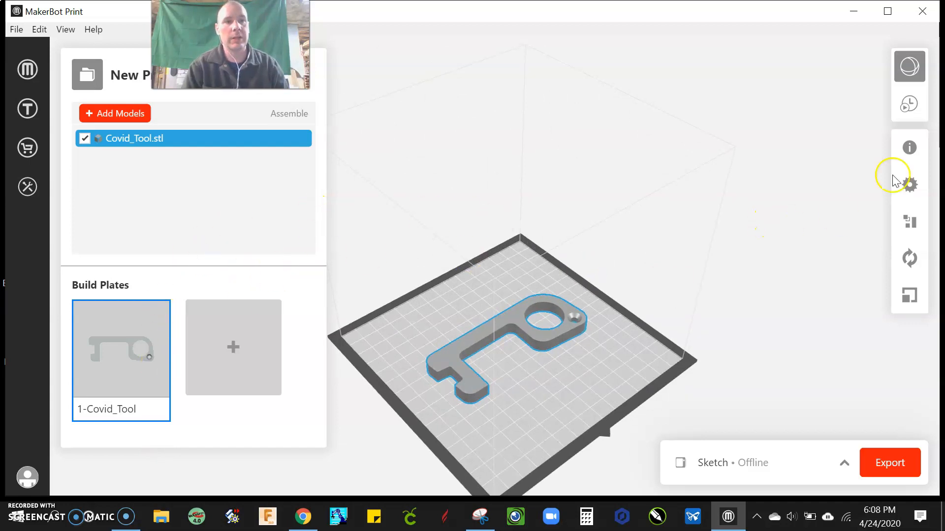
left_click(908, 151)
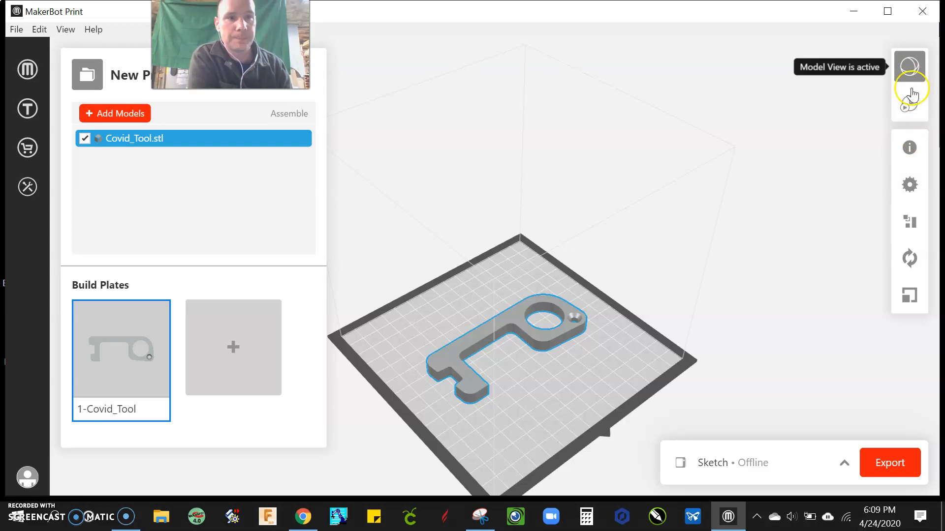
left_click(908, 150)
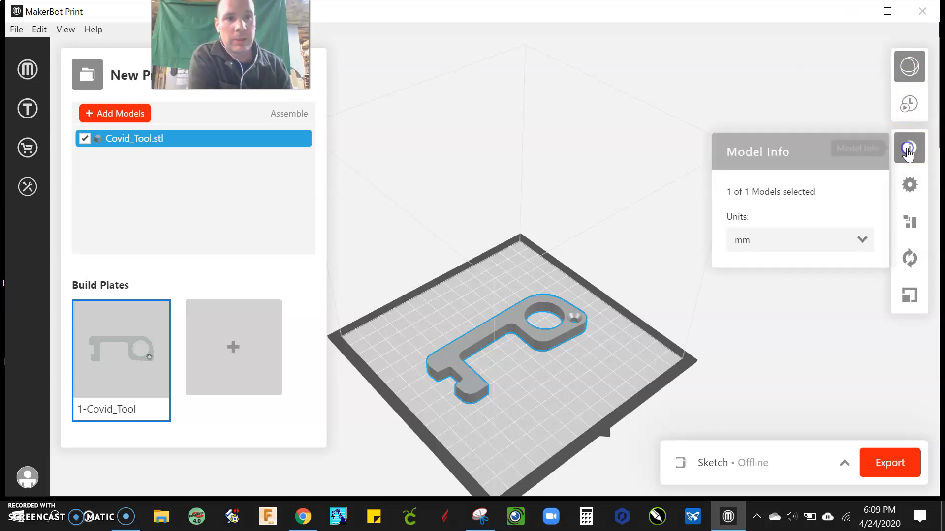
left_click(848, 246)
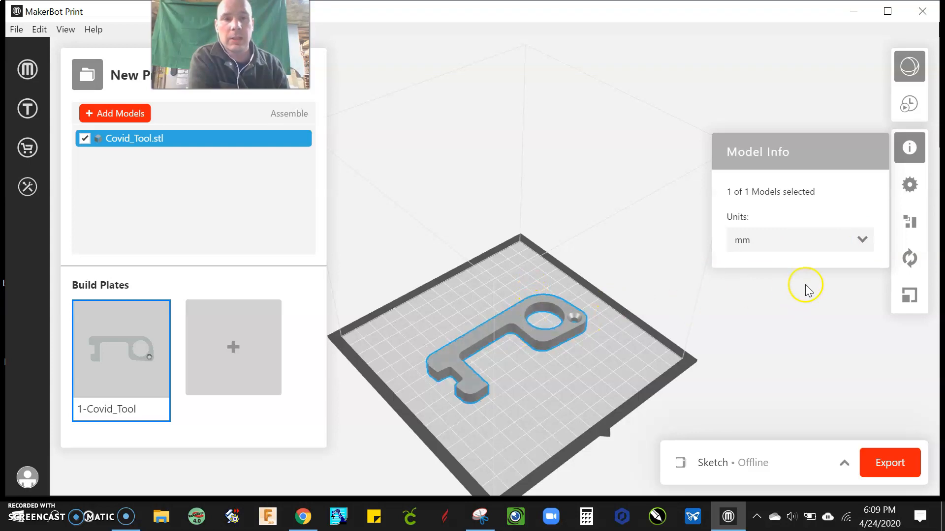
left_click(814, 253)
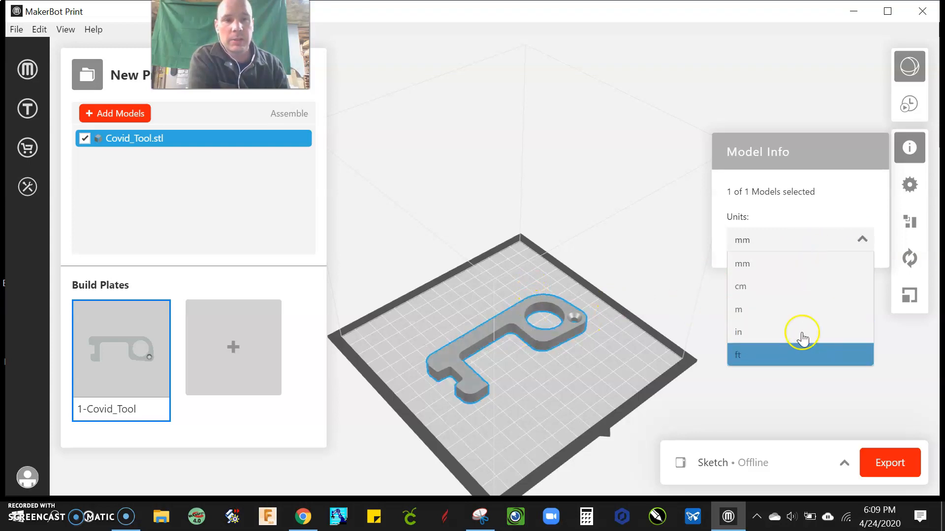
left_click(807, 270)
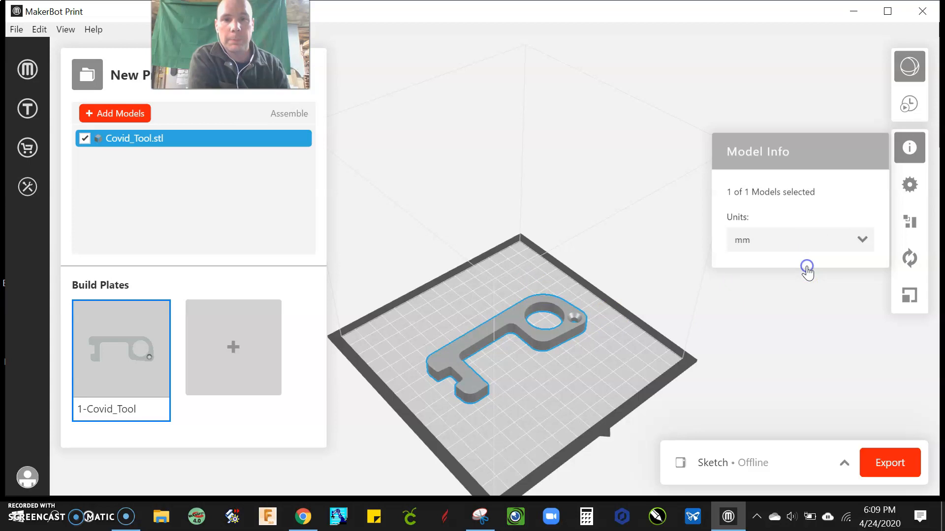
Examine the extruder and PLA material in the print settings and compare the print modes, leaving Balanced selected
left_click(909, 186)
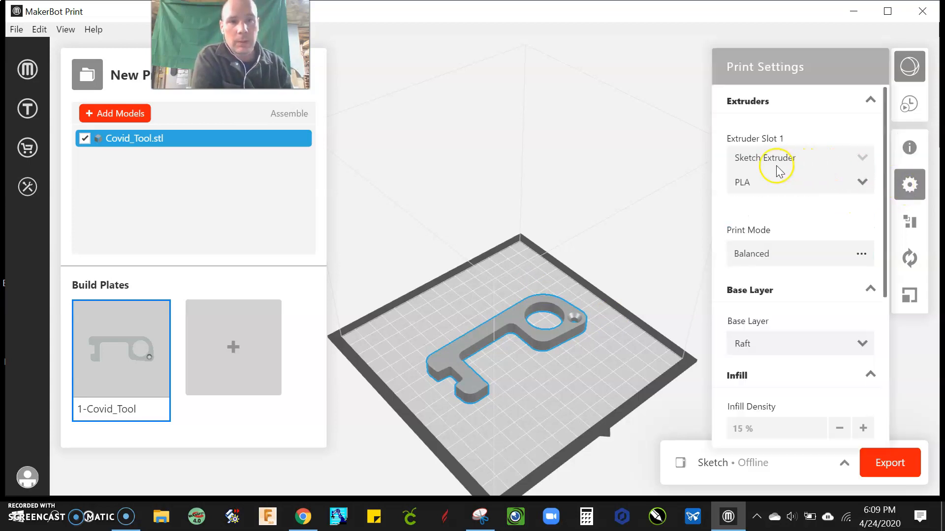
left_click(772, 179)
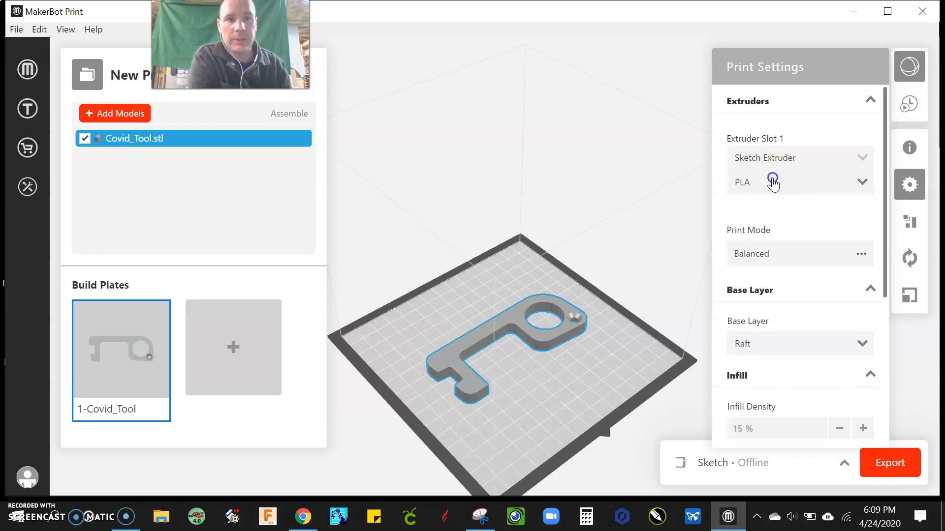
left_click(772, 182)
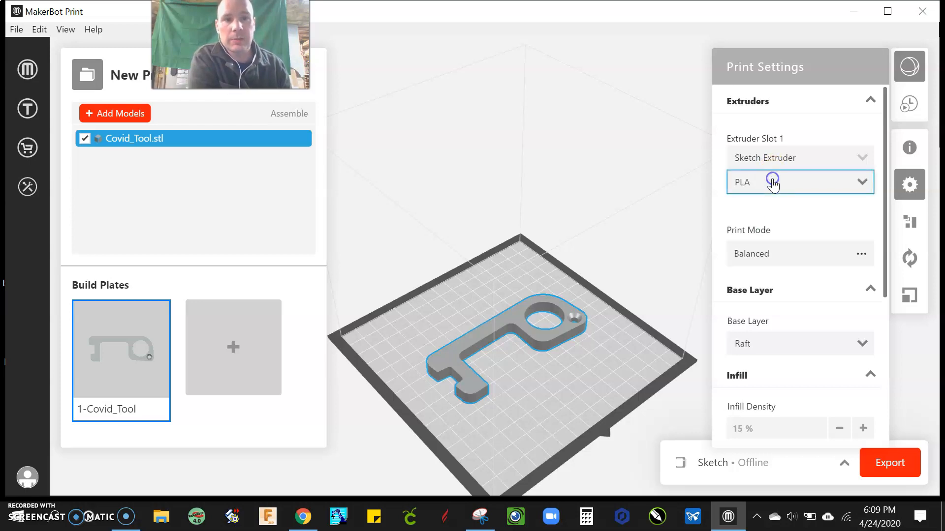
left_click(861, 254)
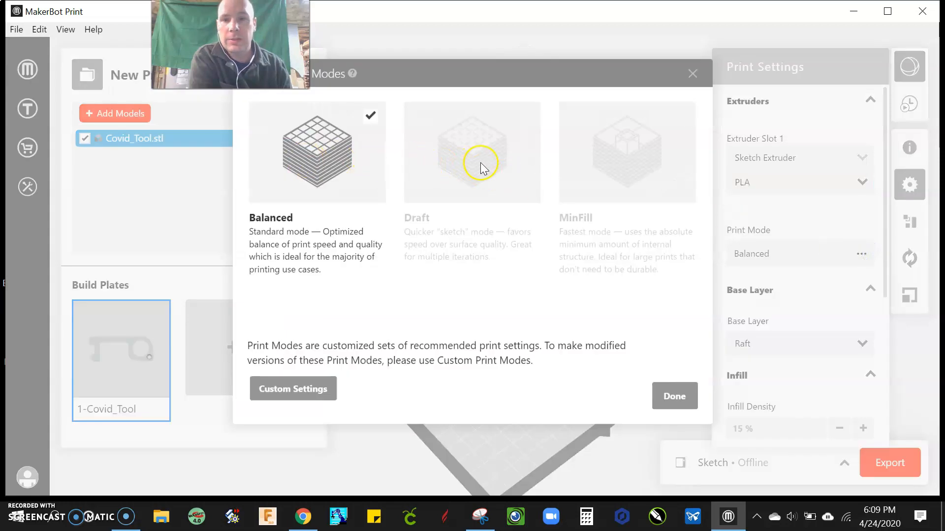
left_click(696, 73)
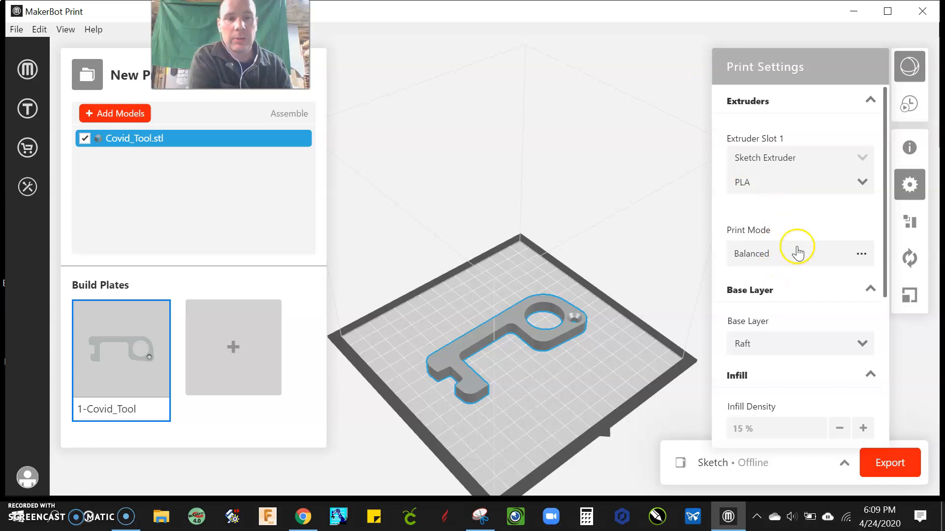
Review the base layer choices, keeping Raft, and look over the infill density, layer height and support type settings
scroll(796, 258, "down", 5)
scroll(782, 182, "up", 2)
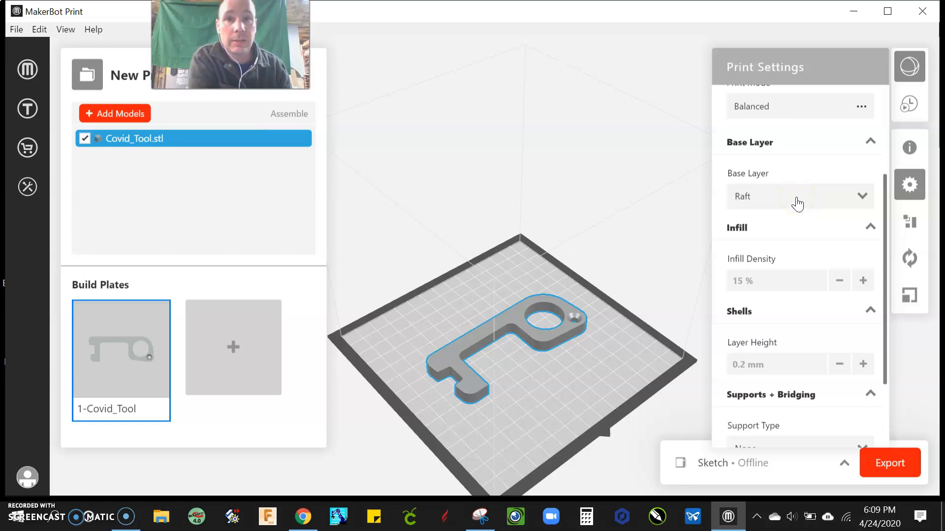
left_click(825, 197)
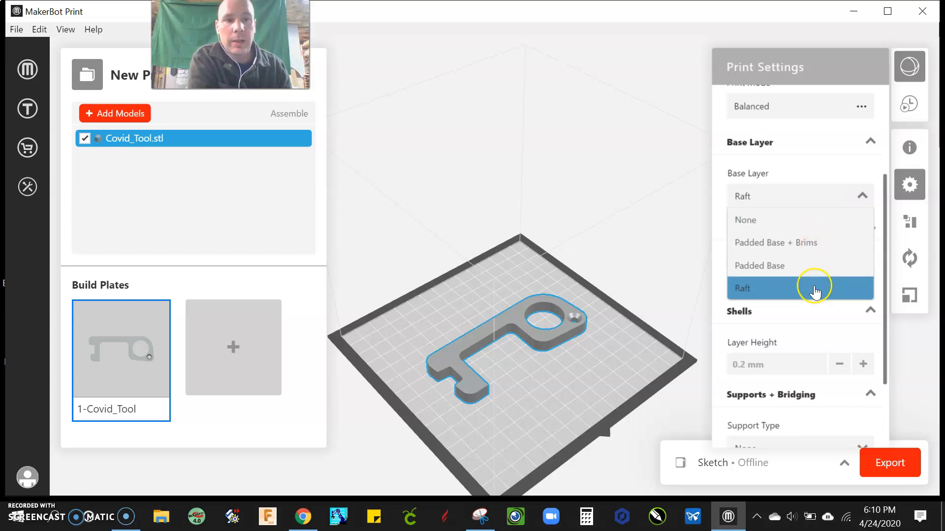
left_click(819, 201)
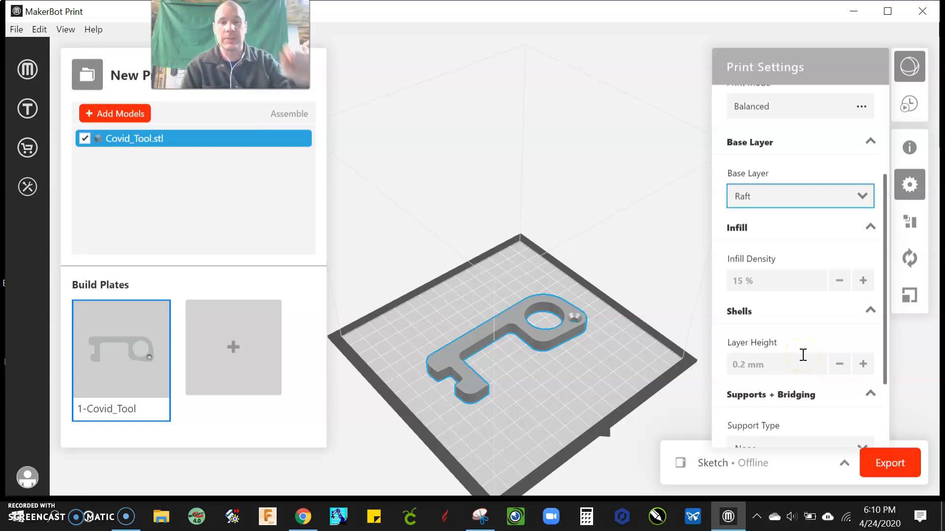
scroll(807, 364, "down", 2)
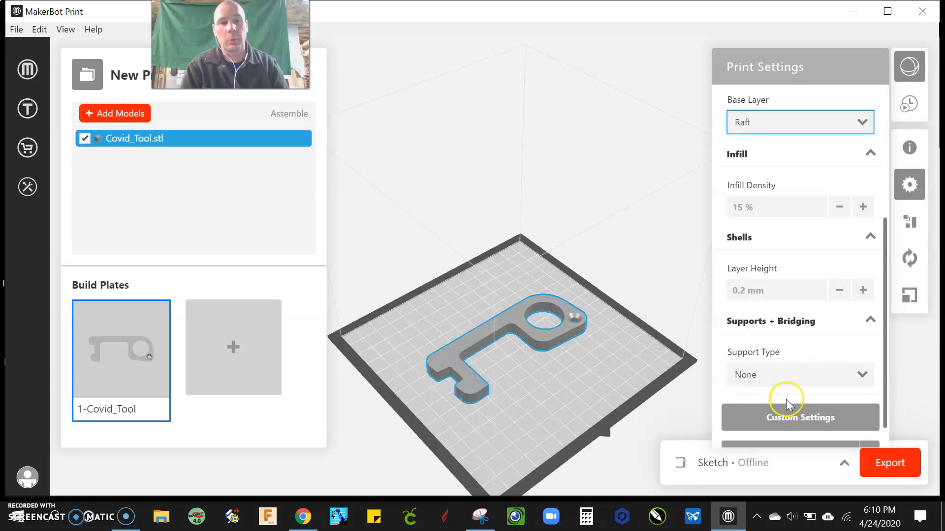
scroll(808, 374, "down", 1)
scroll(810, 376, "up", 7)
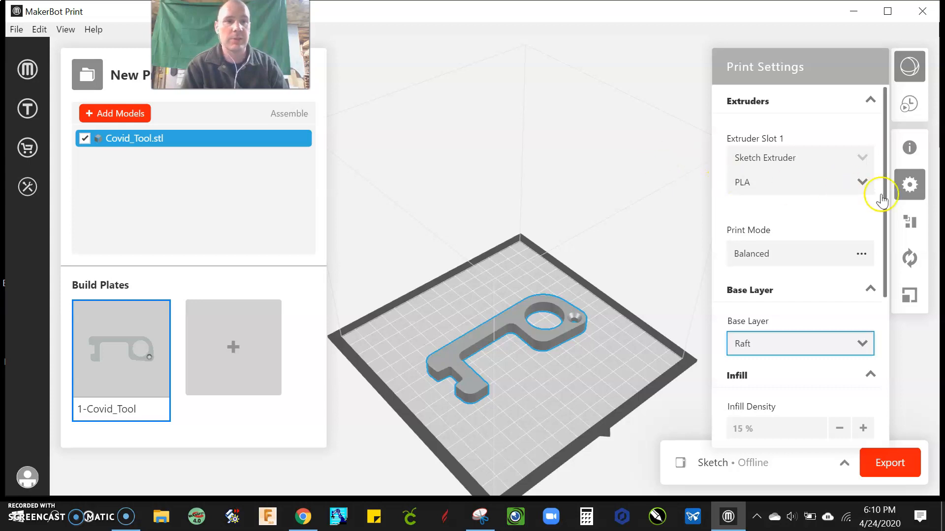
Move the model freehand toward the back edge of the build plate and return it to the middle
left_click(911, 224)
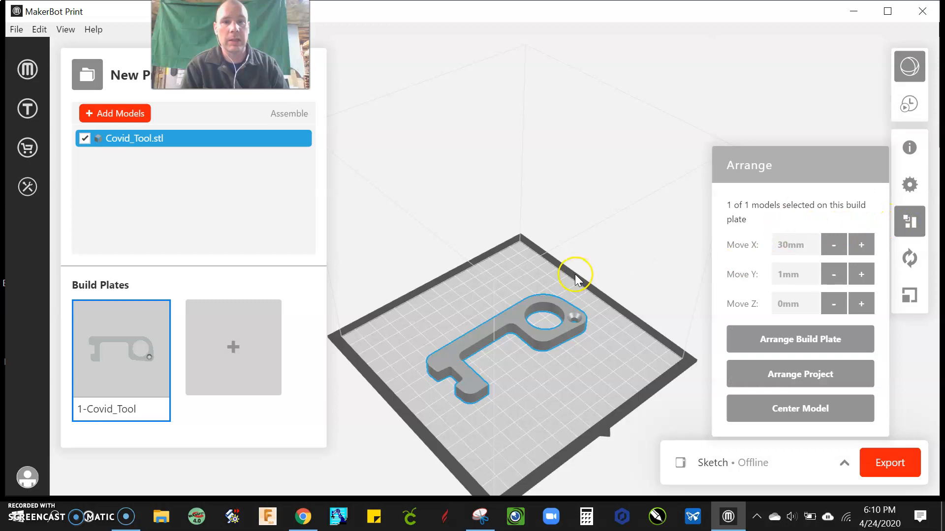
left_click_drag(514, 319, 474, 286)
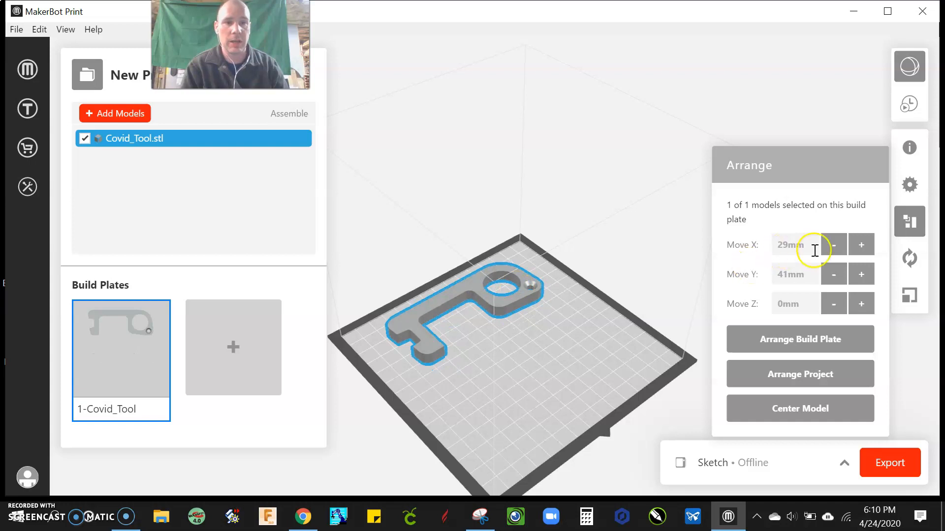
left_click(909, 258)
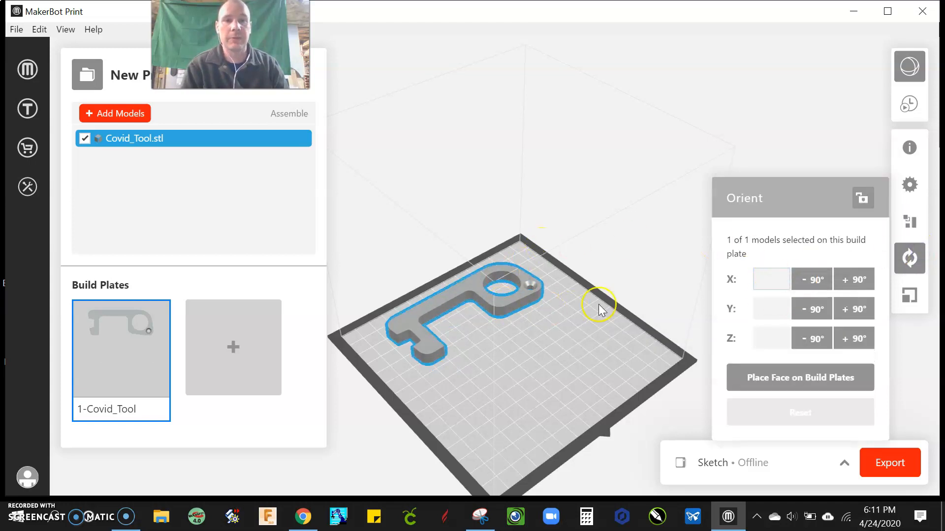
left_click_drag(480, 296, 525, 332)
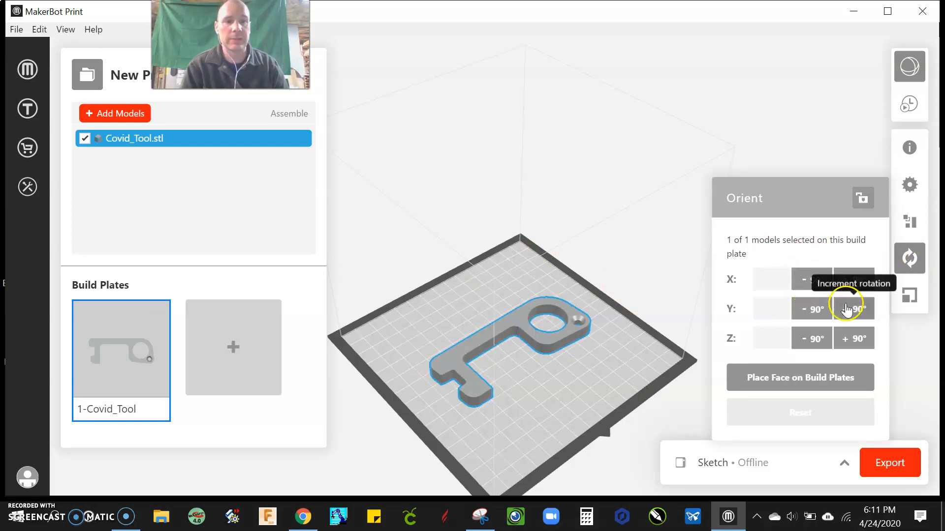
Flip the model 180° about the X axis with two +90° rotations, examining its standing orientation in between
left_click(846, 281)
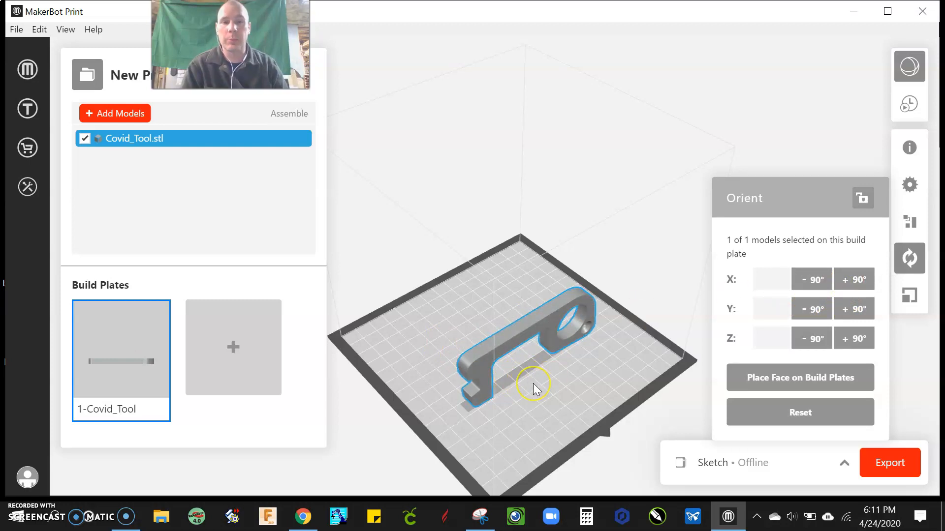
right_click_drag(533, 382, 462, 340)
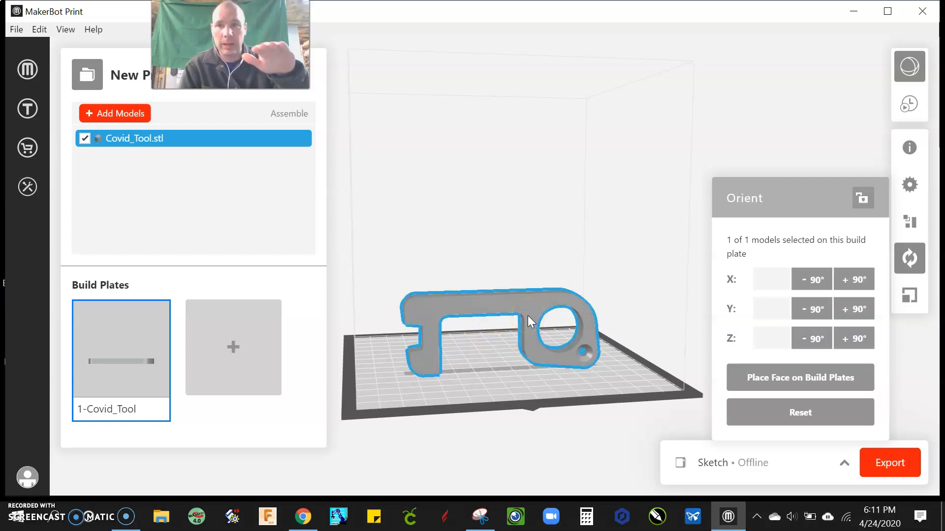
left_click(864, 286)
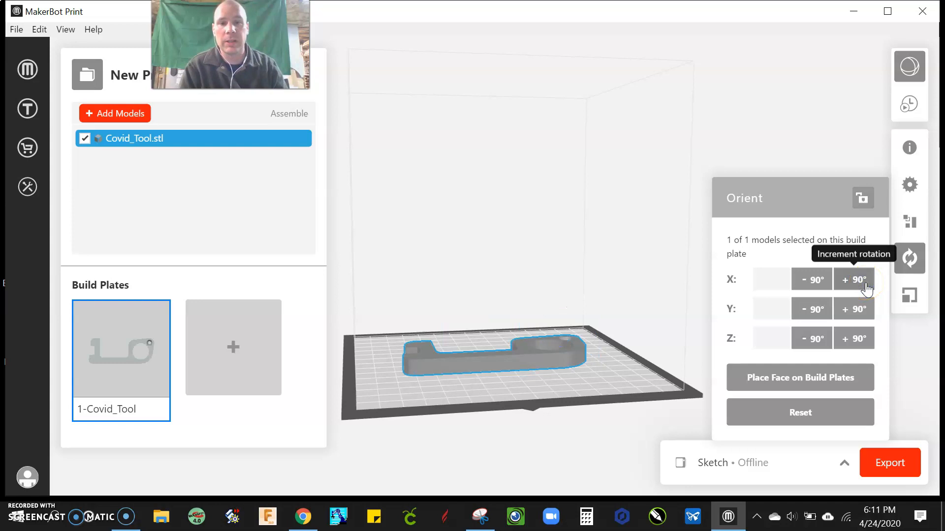
left_click_drag(529, 302, 522, 344)
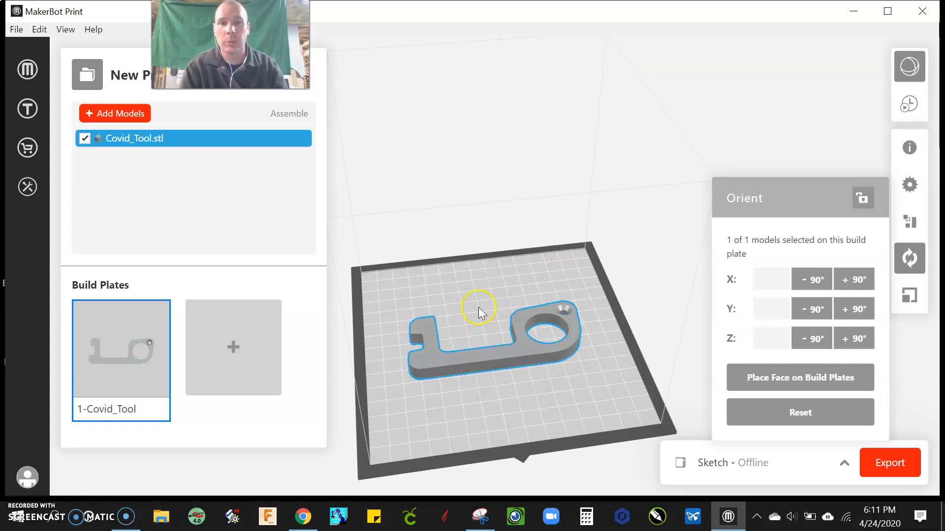
Rotate the model about the X axis in +90° and -90° increments until it lies flat in its original orientation
left_click(855, 287)
left_click(855, 289)
left_click(855, 289)
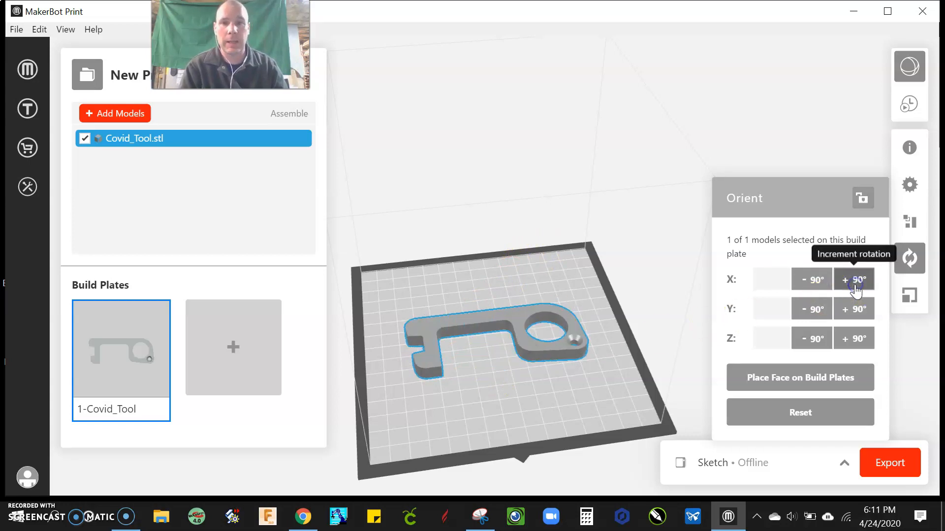
left_click(816, 281)
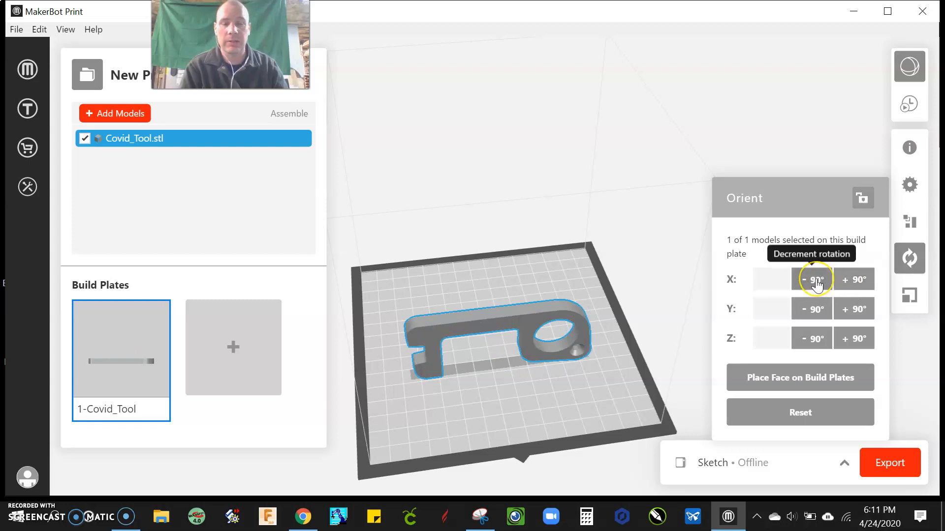
left_click(816, 284)
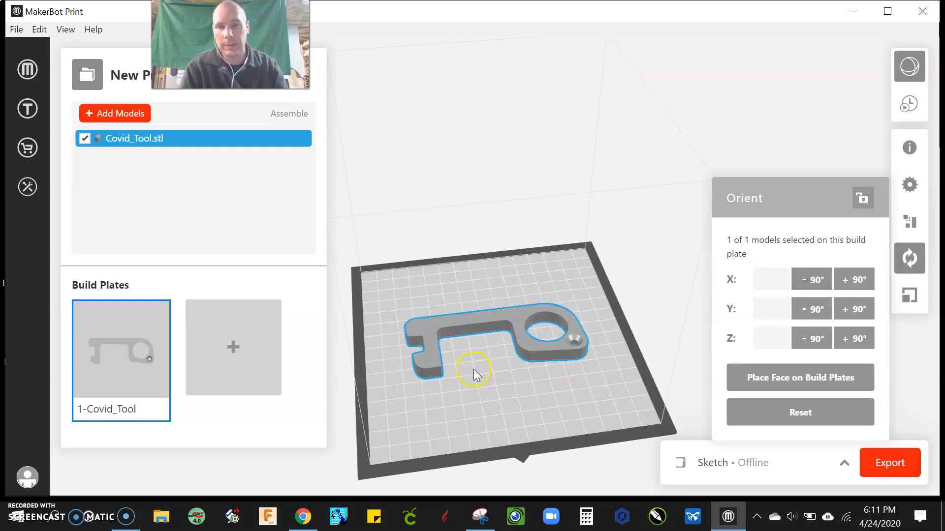
Try scaling the model uniformly to the build plate's maximum size and to 75%
left_click(909, 297)
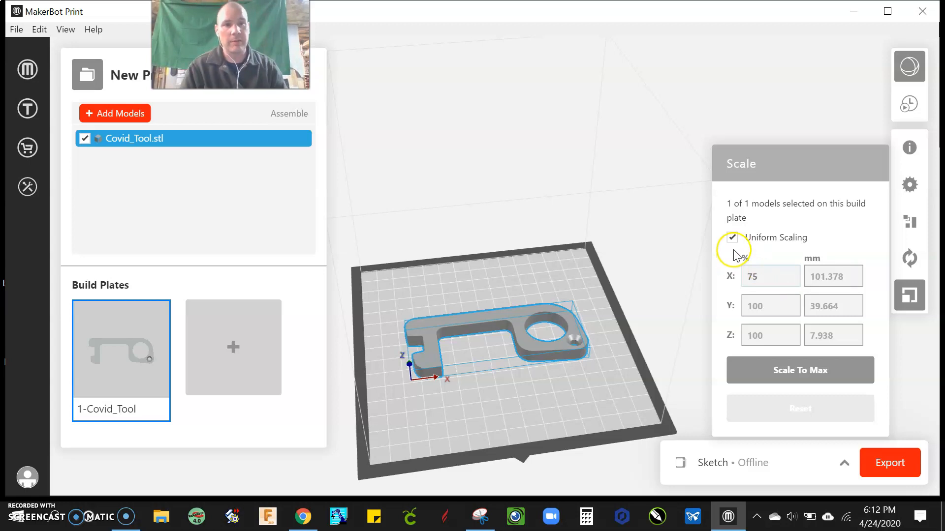
left_click(780, 370)
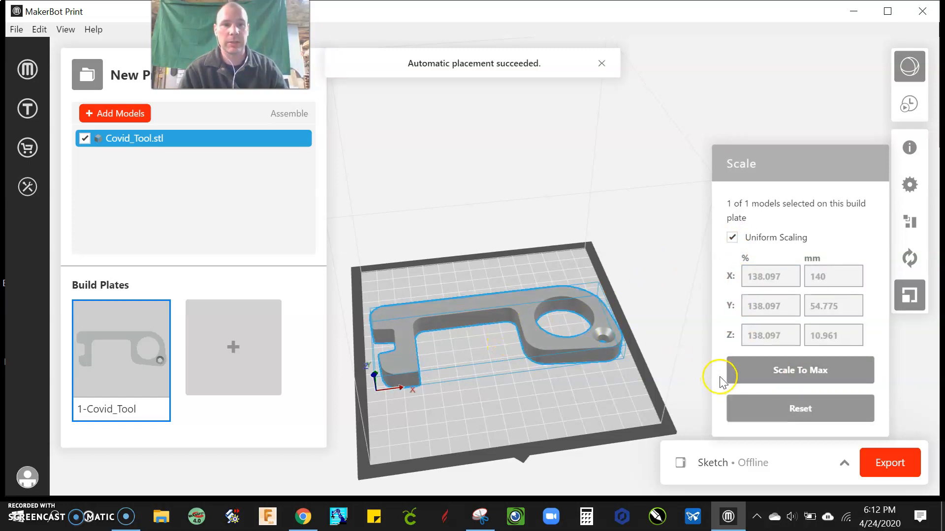
left_click(783, 277)
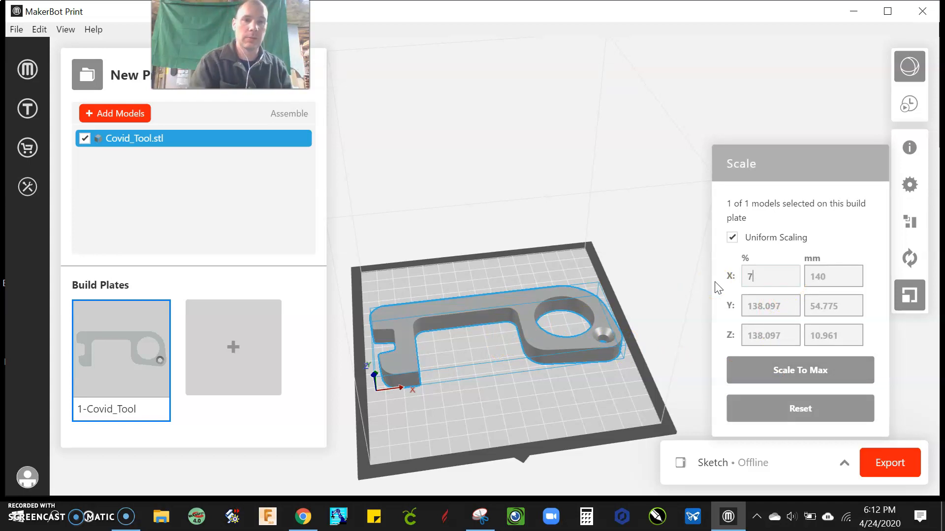
key("Return")
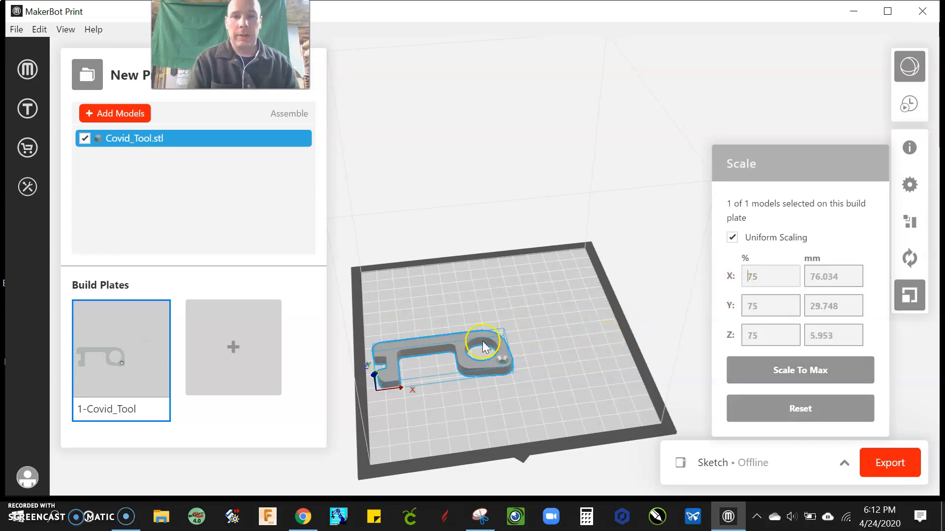
left_click_drag(473, 344, 525, 324)
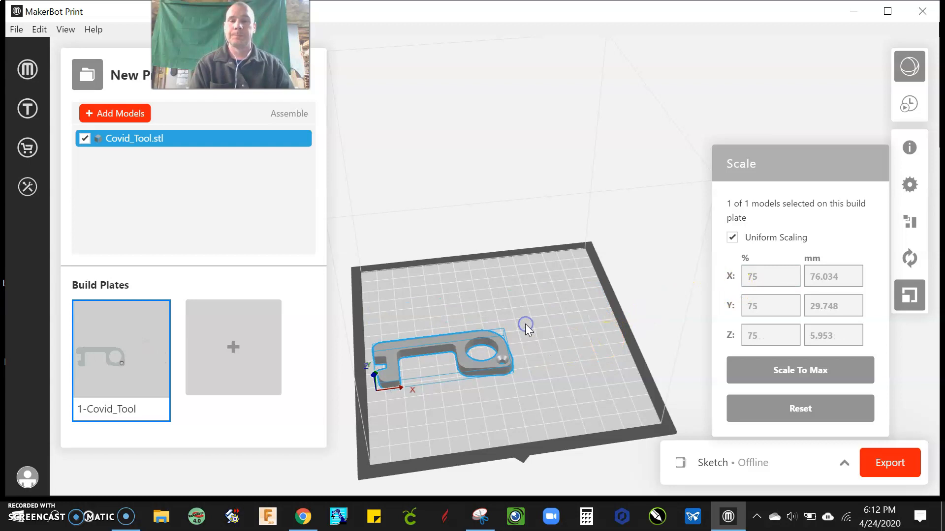
Set the model's uniform scale to 100%
left_click(784, 276)
key("Delete")
key("Delete")
type("100")
key("Return")
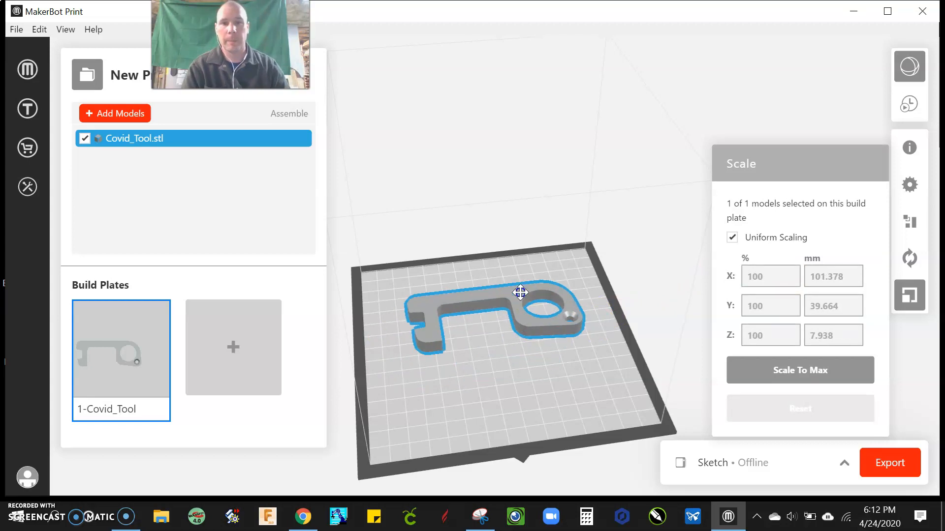
Close the scale settings and move the model freehand slightly toward the middle of the build plate
left_click(685, 239)
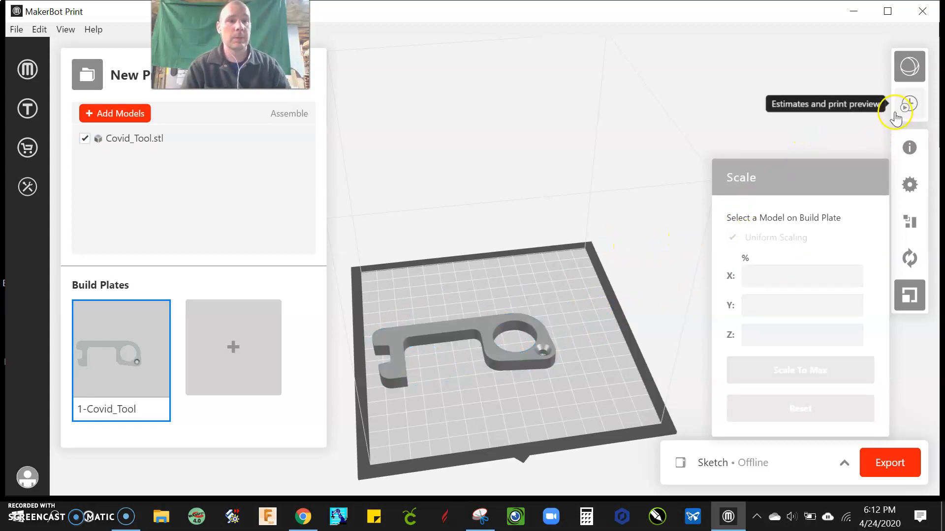
left_click(909, 295)
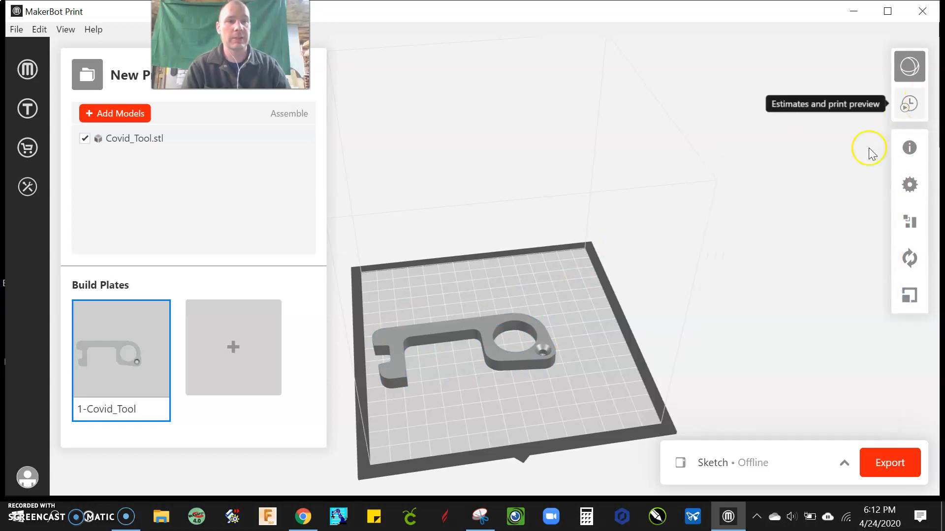
left_click_drag(460, 325, 485, 304)
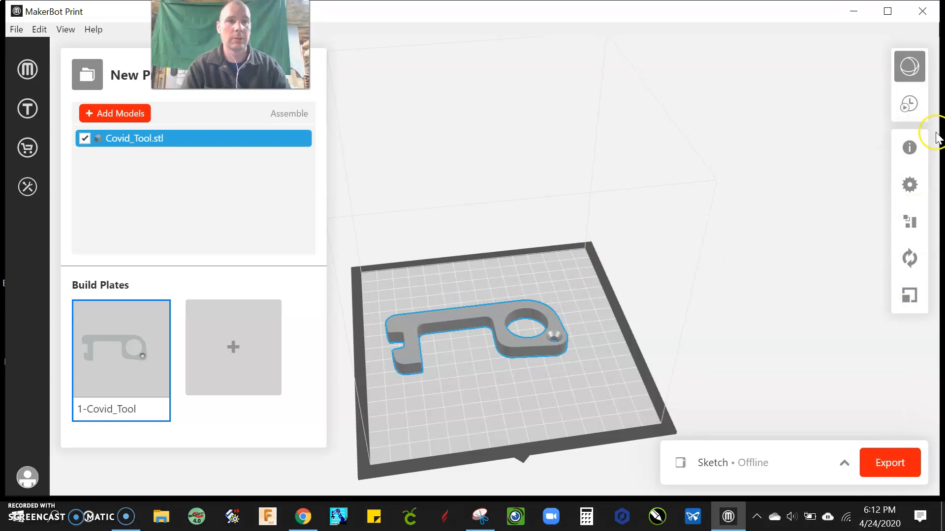
Generate the print preview and examine the sliced model and its raft up to layer 31
left_click(915, 108)
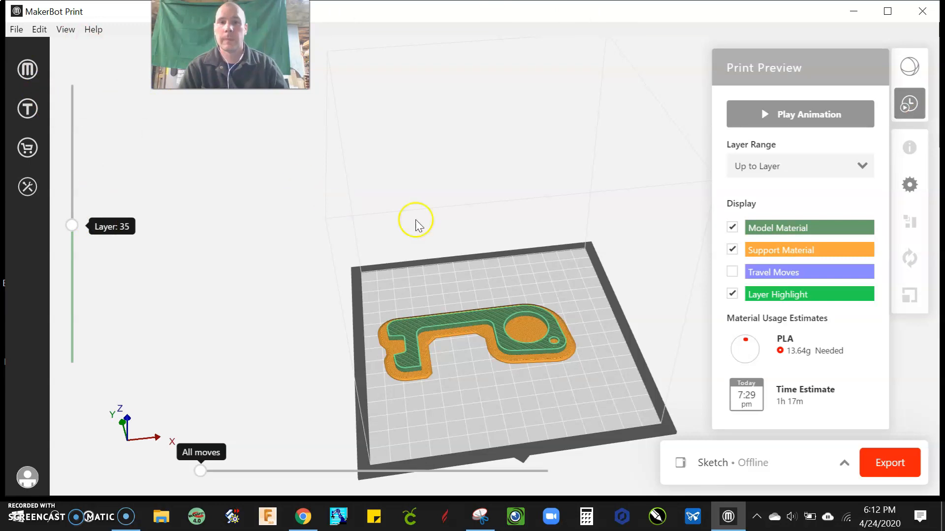
left_click_drag(593, 199, 550, 210)
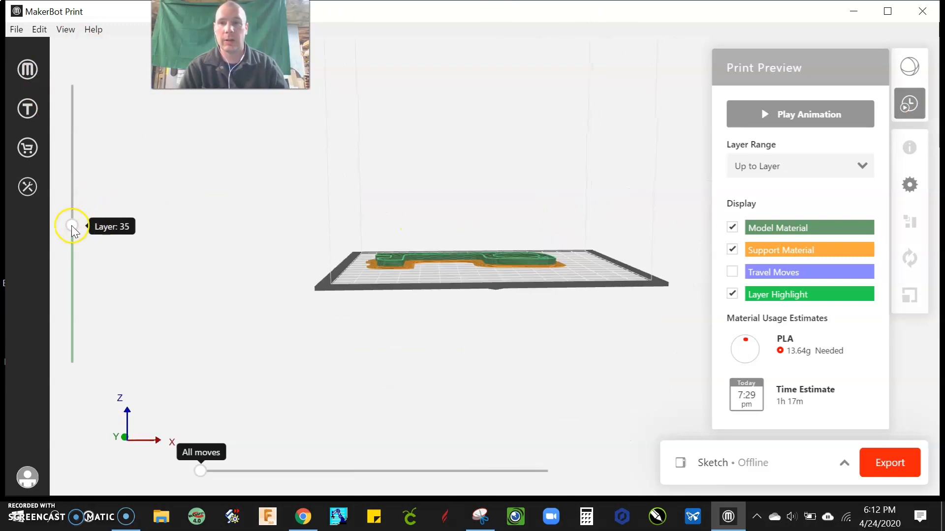
left_click_drag(72, 226, 81, 251)
left_click_drag(221, 219, 232, 248)
left_click_drag(76, 255, 76, 247)
left_click(520, 247)
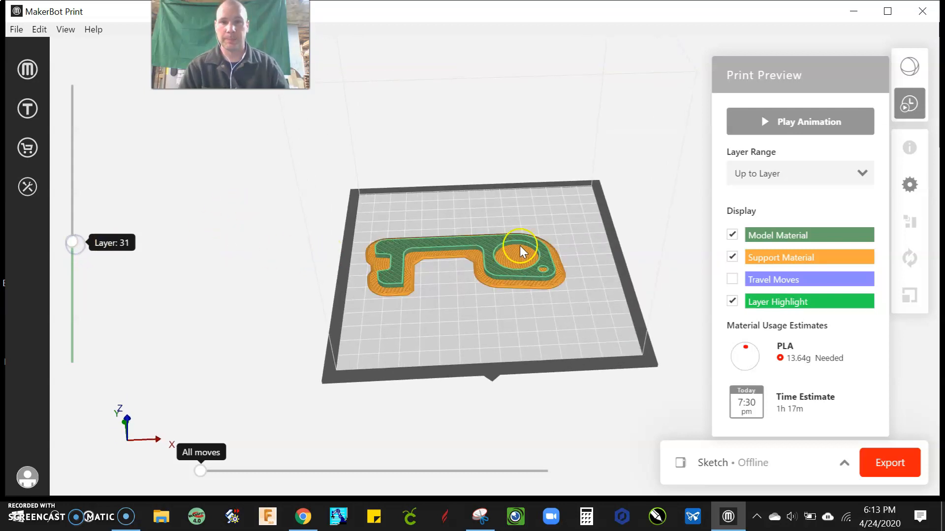
scroll(406, 248, "up", 10)
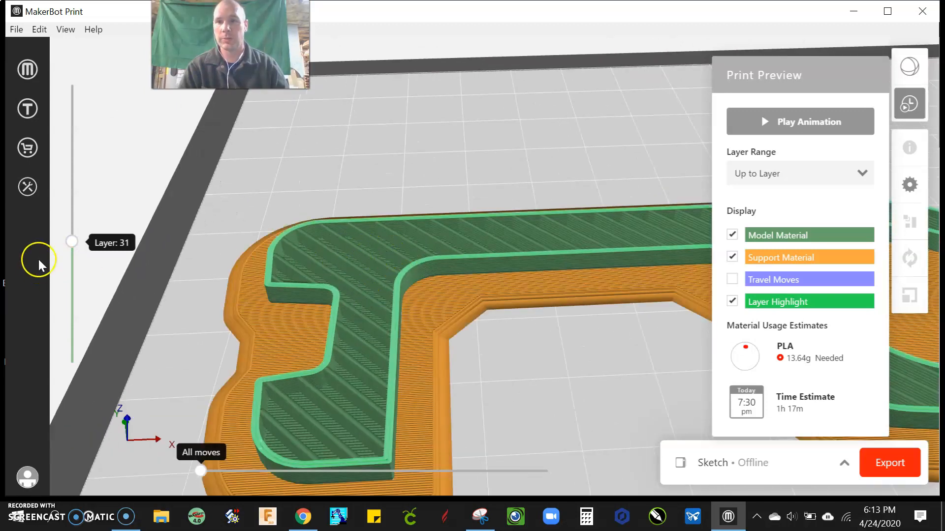
Raise the preview to layer 70 and examine the infill pattern inside the model
left_click_drag(72, 242, 78, 75)
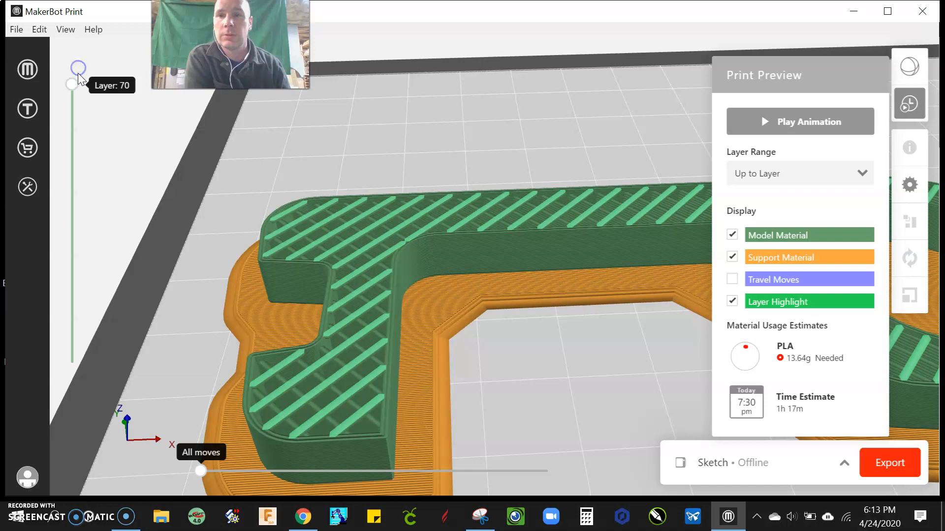
left_click_drag(202, 470, 141, 473)
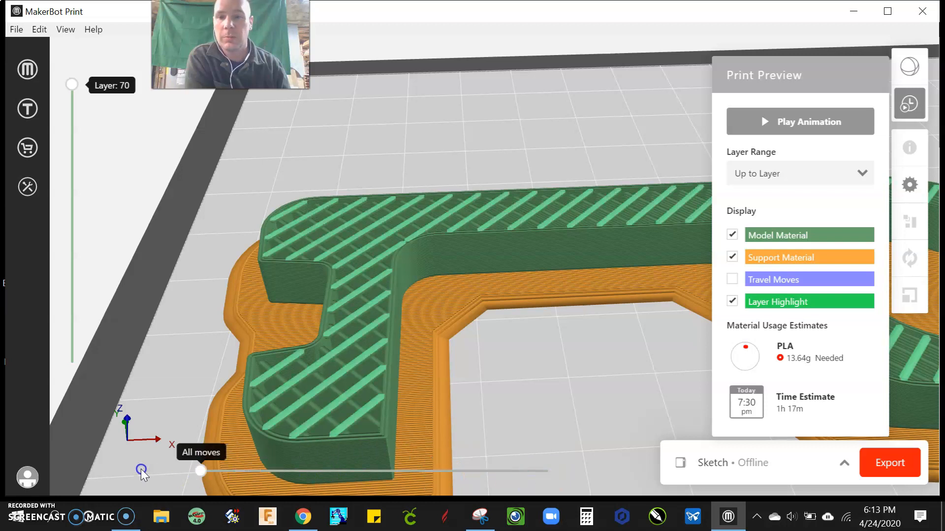
scroll(709, 387, "down", 2)
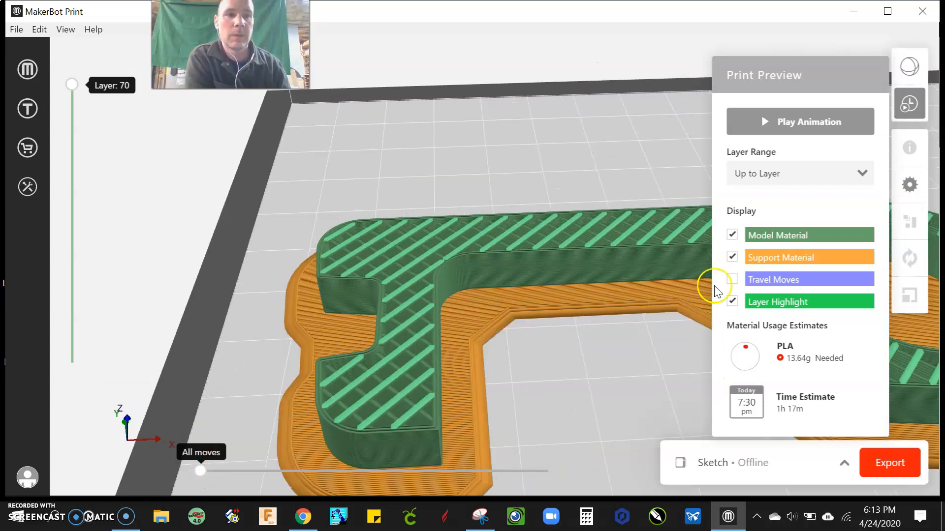
Watch the layer-by-layer print animation from a lower angle, stop it at layer 69 and return to the model view
left_click(758, 121)
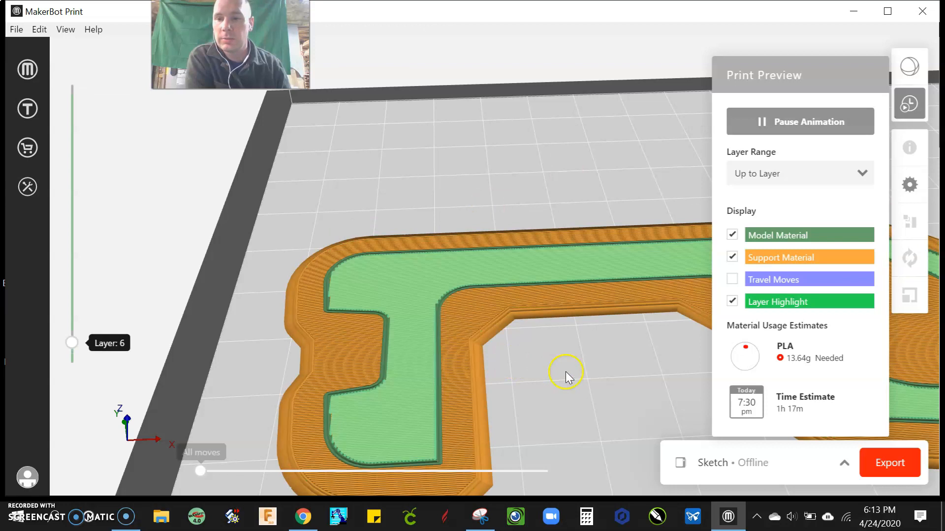
left_click_drag(566, 373, 531, 346)
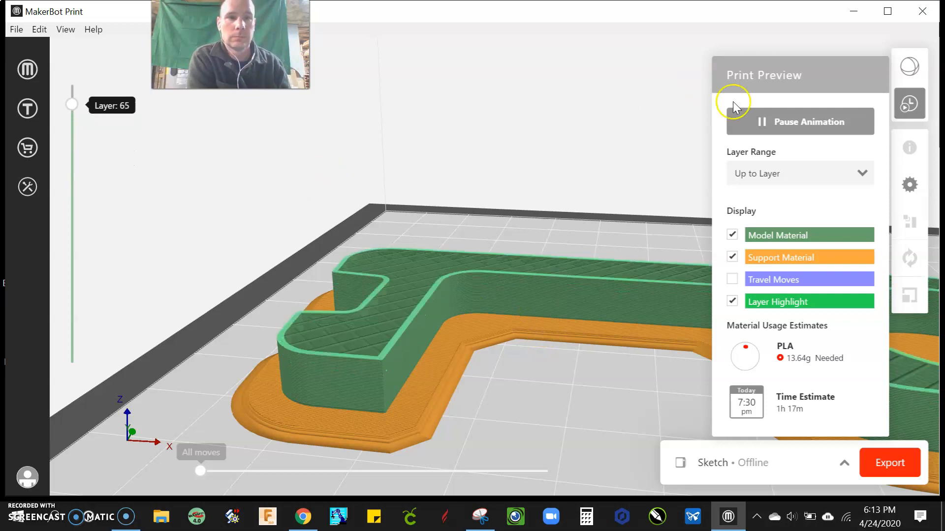
left_click(782, 127)
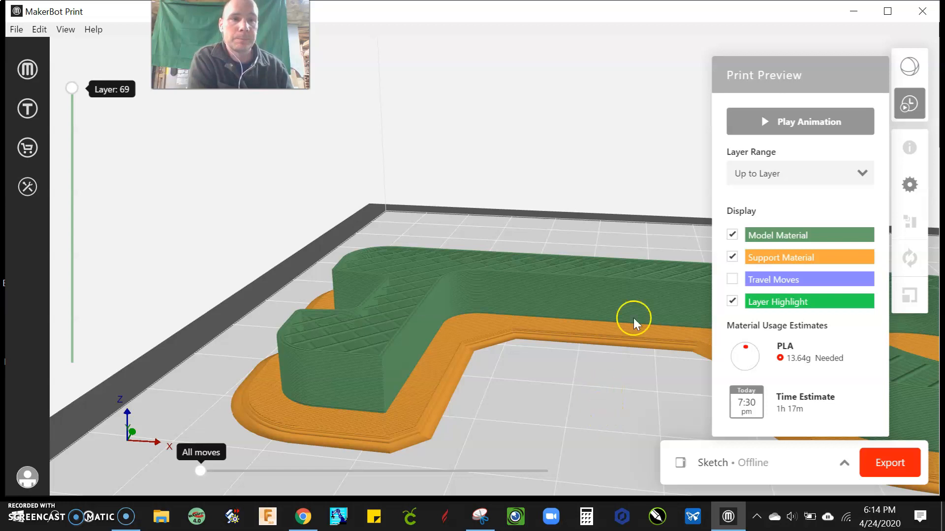
left_click(907, 108)
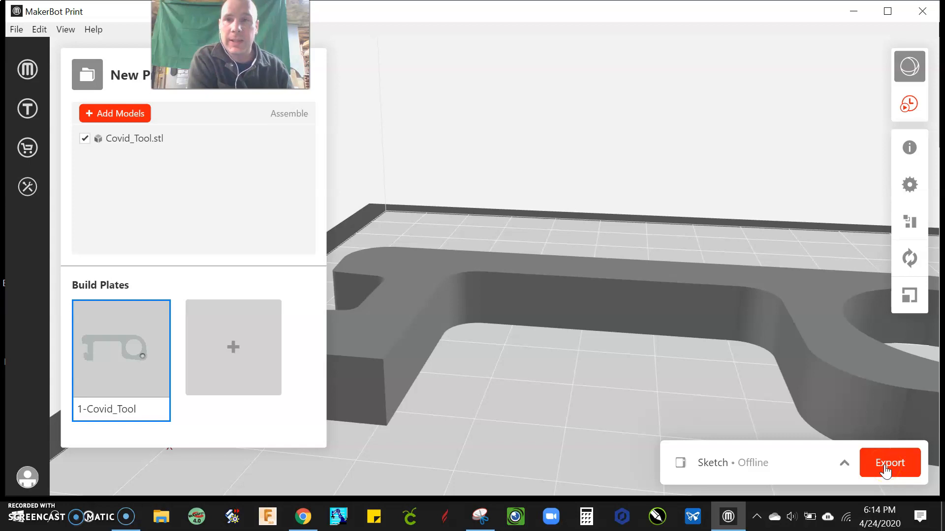
Export the print to the Desktop as a Makerbot file named Covid Tool and dismiss the export notification
left_click(886, 470)
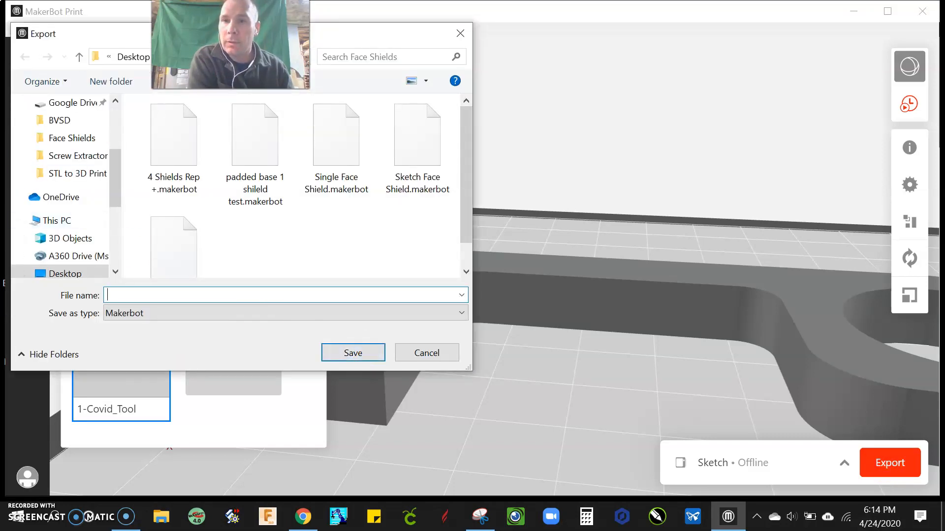
left_click(145, 59)
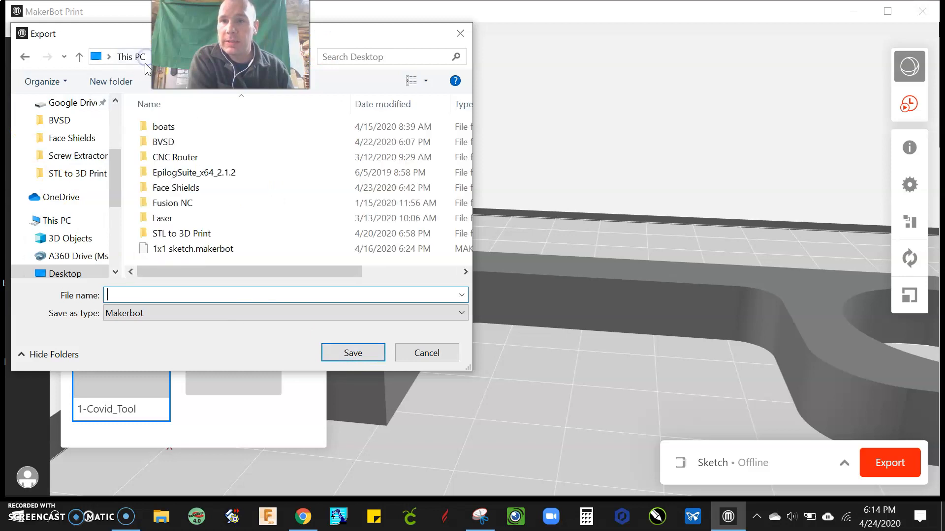
left_click(233, 294)
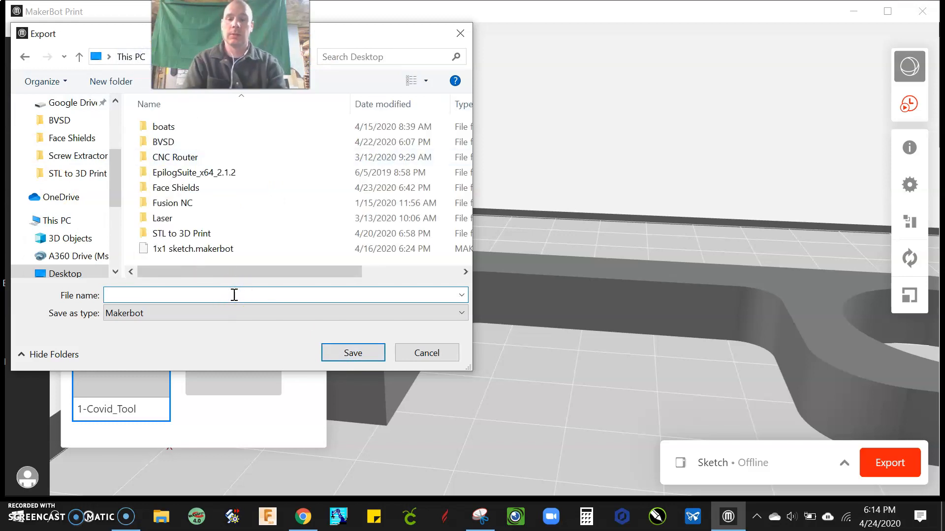
type("Covid Tool")
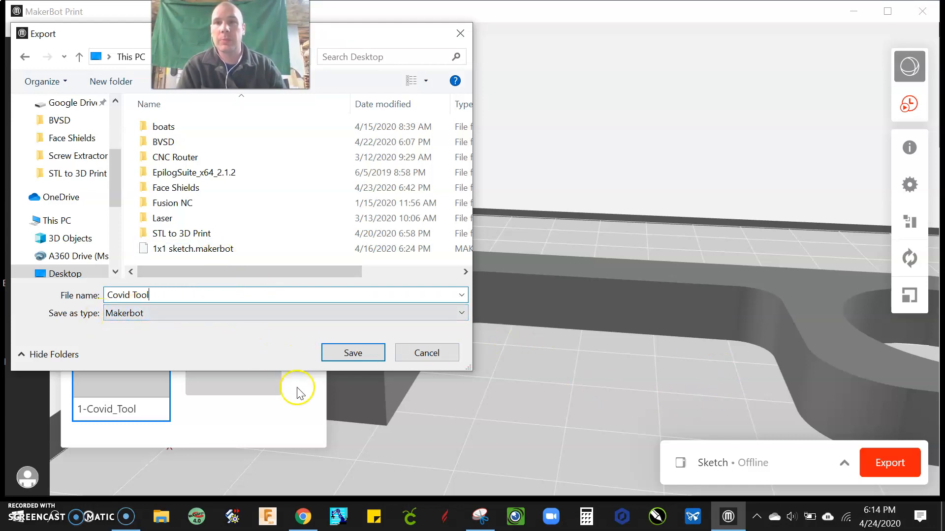
left_click(358, 352)
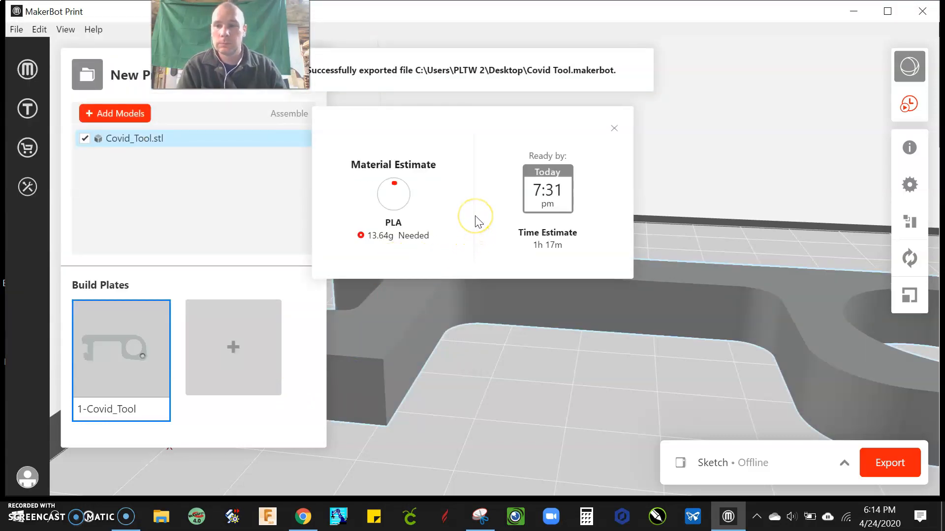
left_click(407, 100)
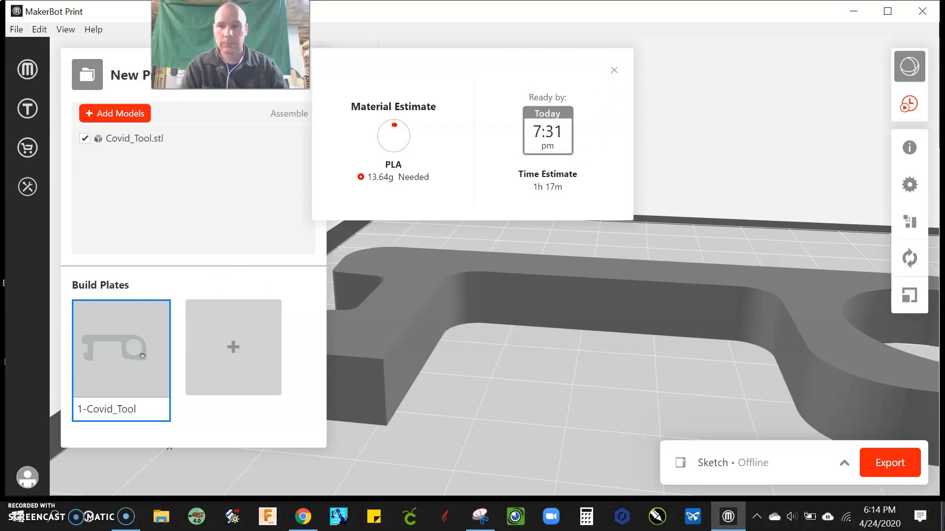
Show the desktop and place the exported Covid Tool.makerbot file beside the MakerBot Print shortcut
left_click(942, 529)
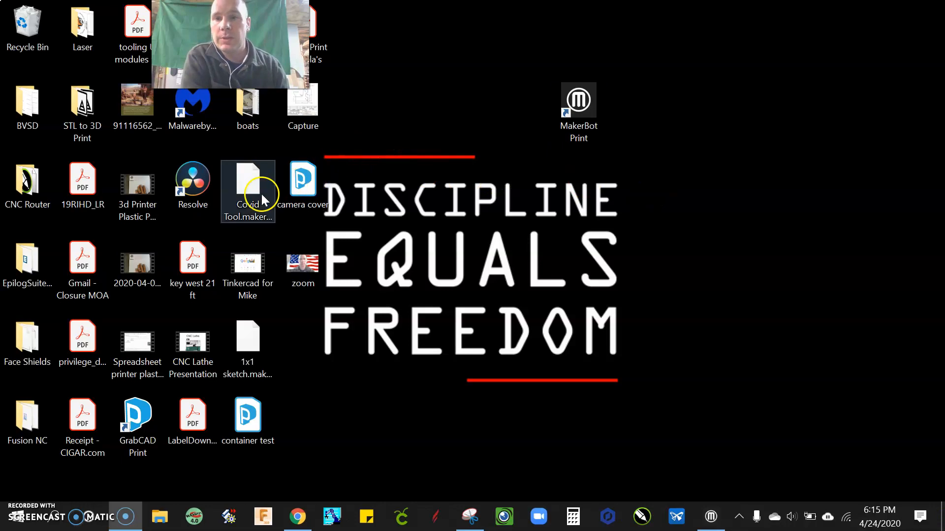
left_click_drag(249, 185, 524, 105)
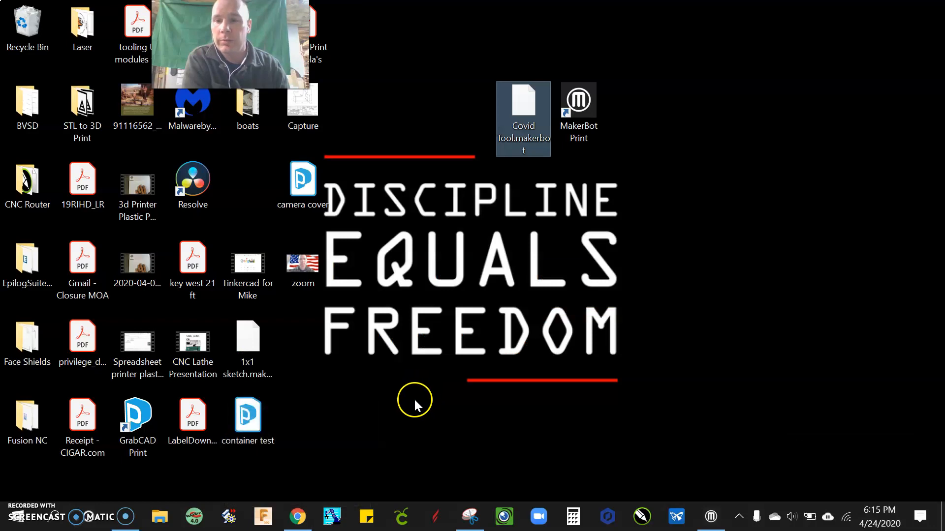
Switch to Chrome and view the 3D printing workflow diagram in Google Drive
left_click(127, 521)
left_click(126, 522)
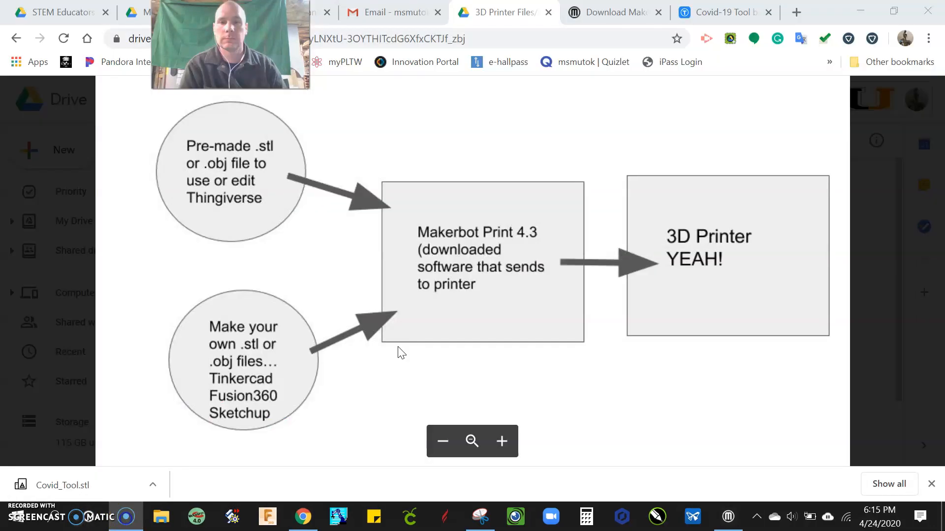